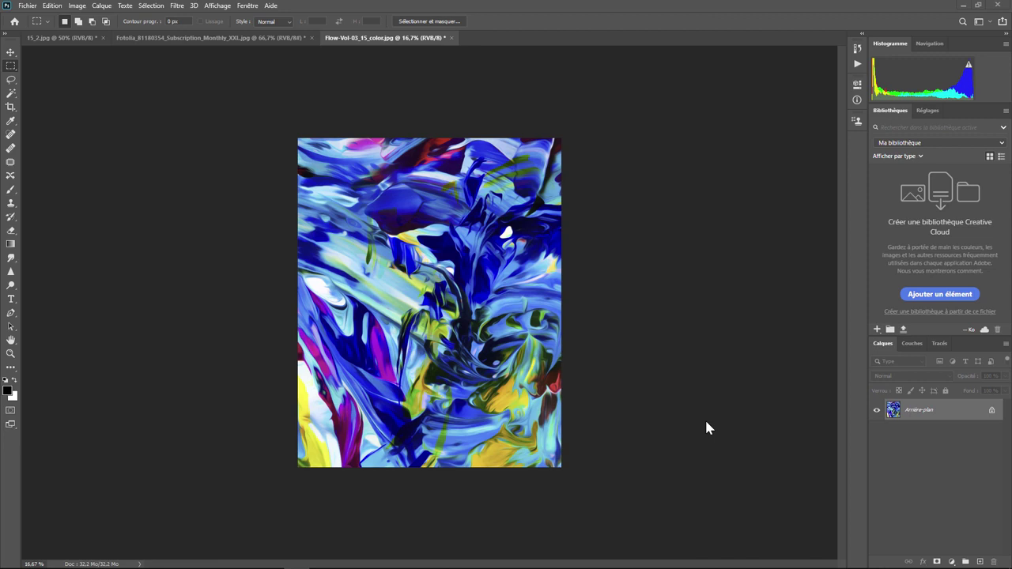
# - Show the Actions panel in the workspace
pyautogui.click(248, 7)
pyautogui.moveTo(340, 30)
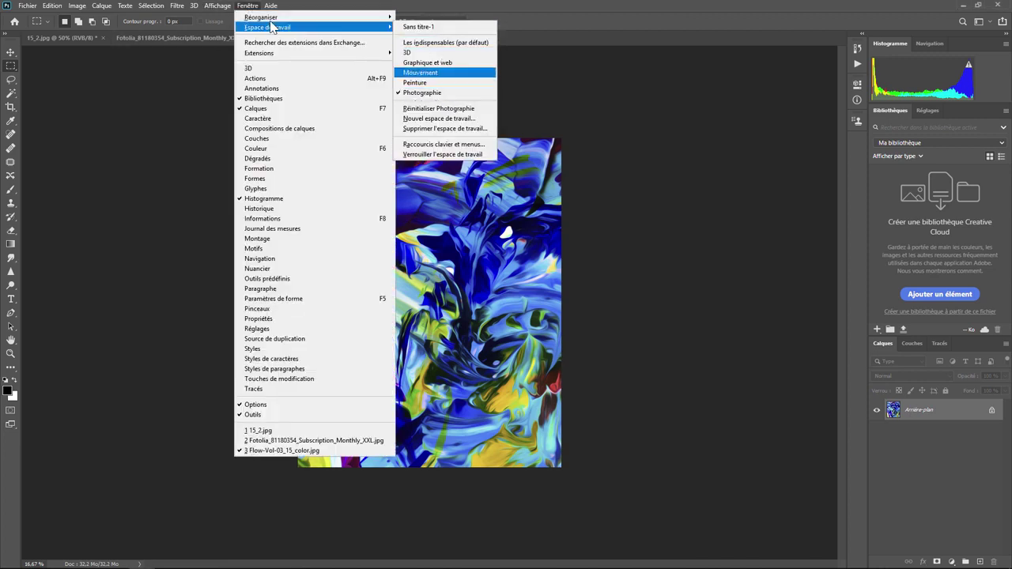
pyautogui.click(268, 79)
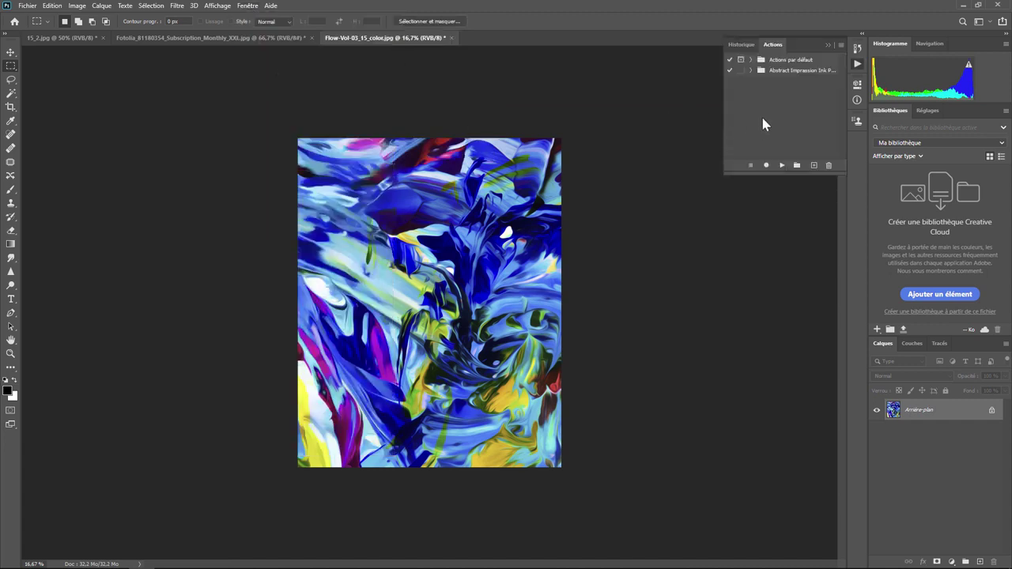
# - Examine the Vignette action in the default action set, including its feather step's settings, then collapse the set
pyautogui.click(752, 61)
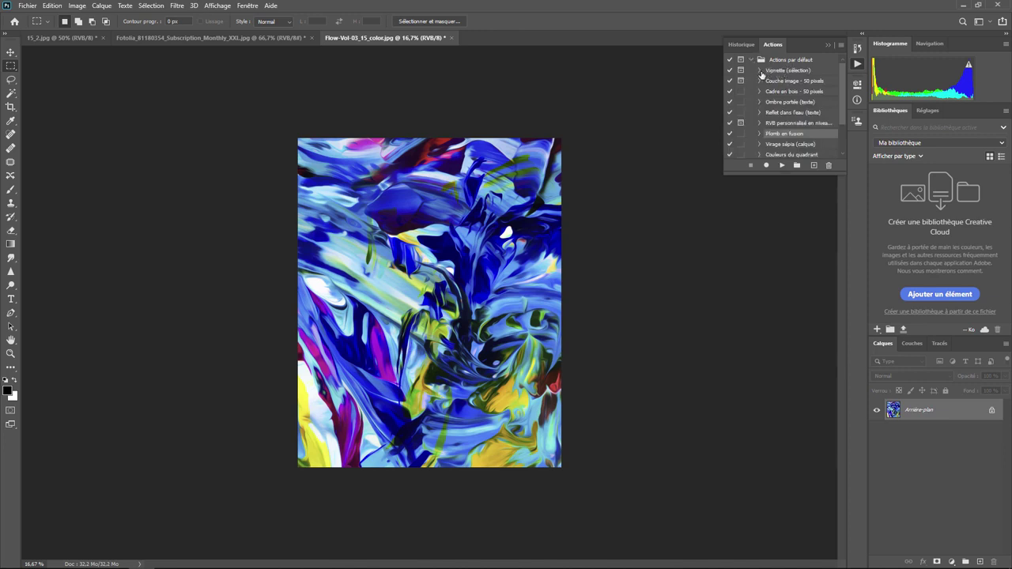
pyautogui.click(758, 71)
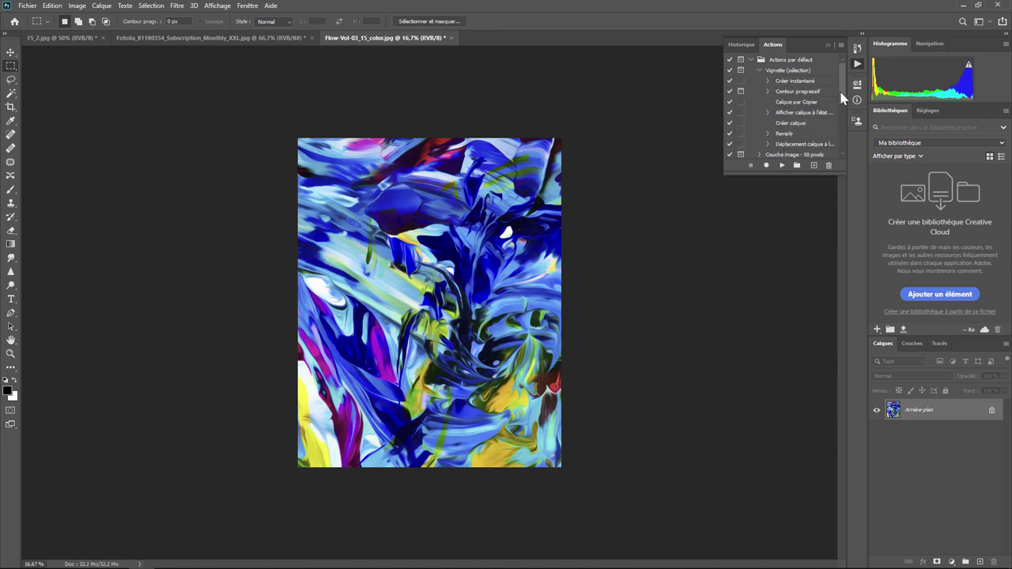
pyautogui.click(766, 92)
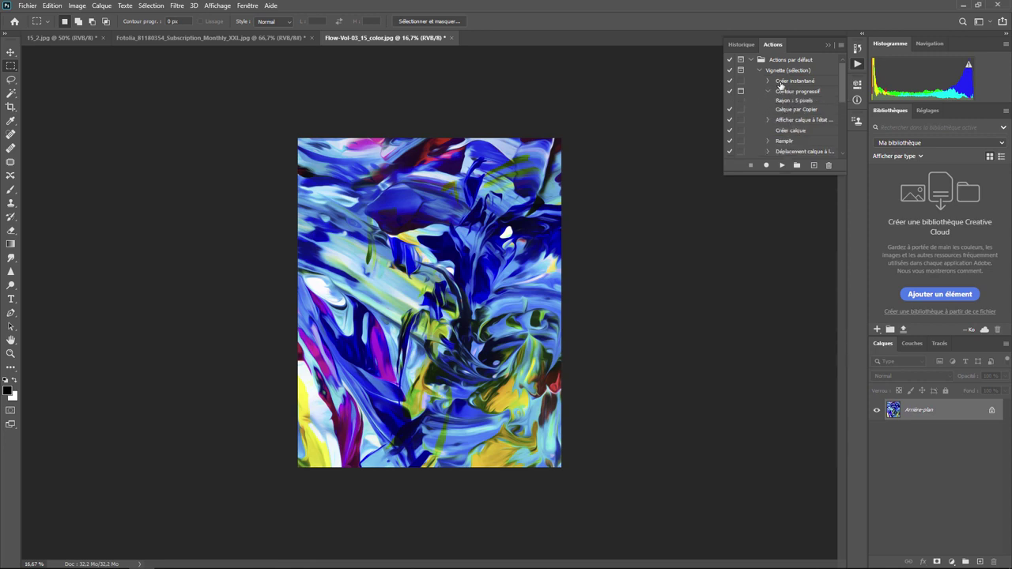
pyautogui.click(751, 60)
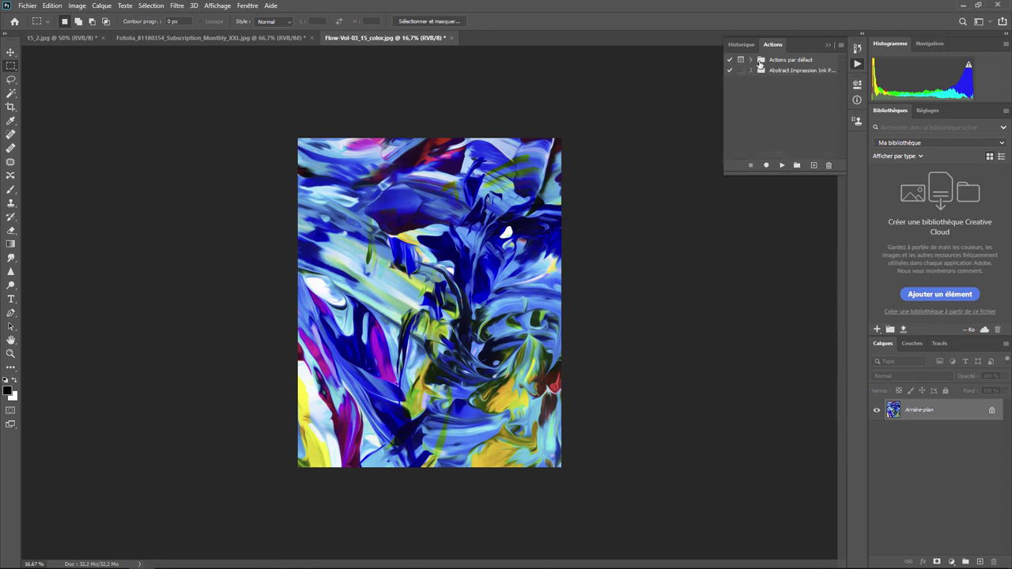
# - Create a new action set named OuiOuiPhoto
pyautogui.click(797, 165)
pyautogui.write('OuiOuiPhoto')
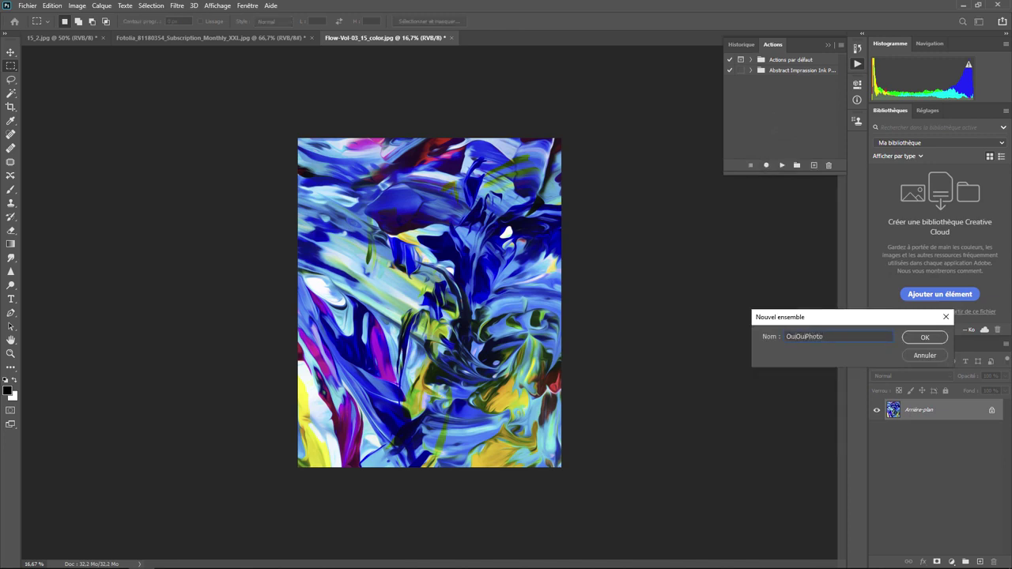
pyautogui.click(925, 337)
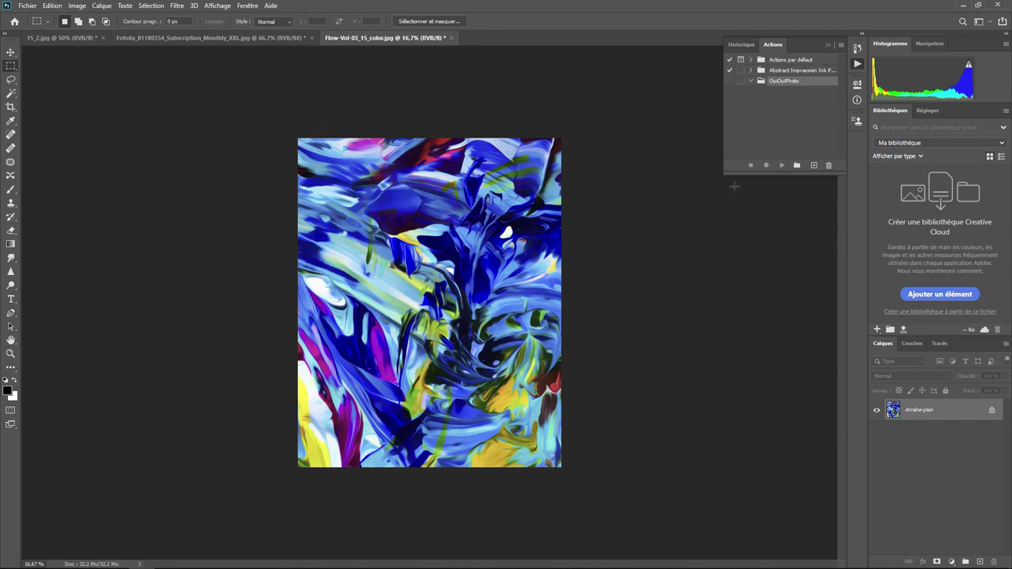
# - Create an action named Cadre Noir in the OuiOuiPhoto set, with no function key or colour, and start recording it
pyautogui.click(814, 166)
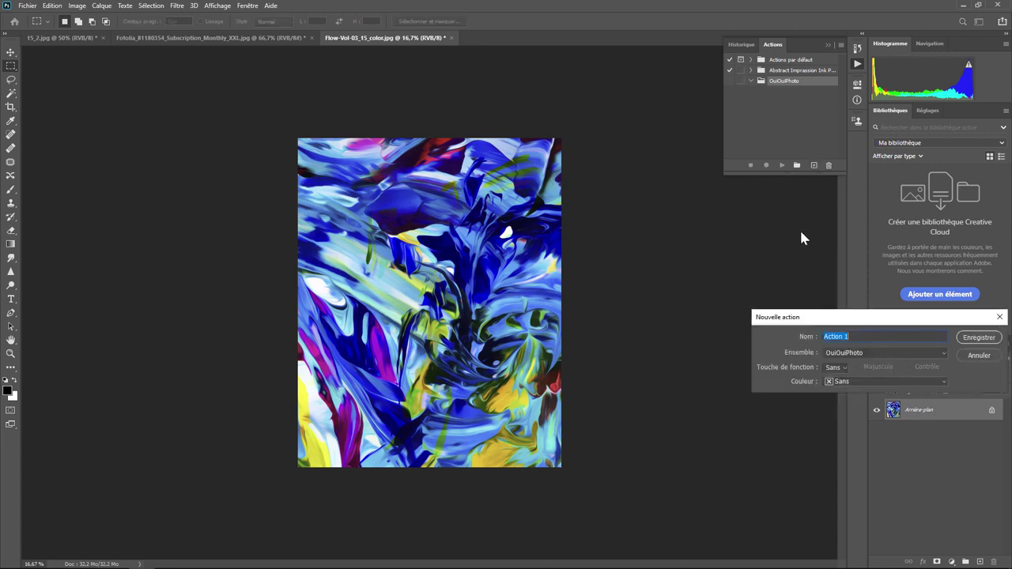
pyautogui.write('Cadre Noir')
pyautogui.click(843, 368)
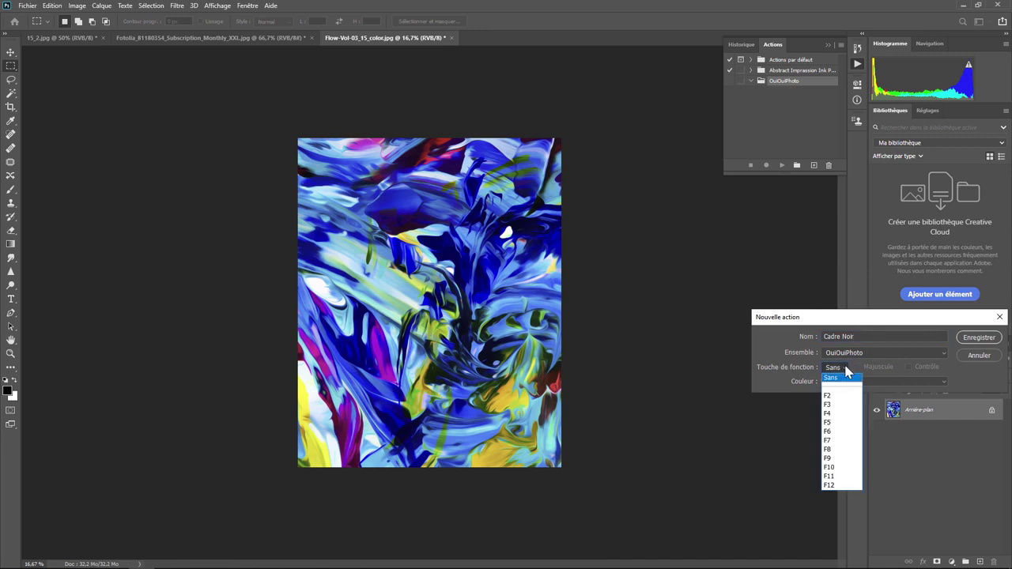
pyautogui.click(842, 372)
pyautogui.click(842, 370)
pyautogui.click(844, 371)
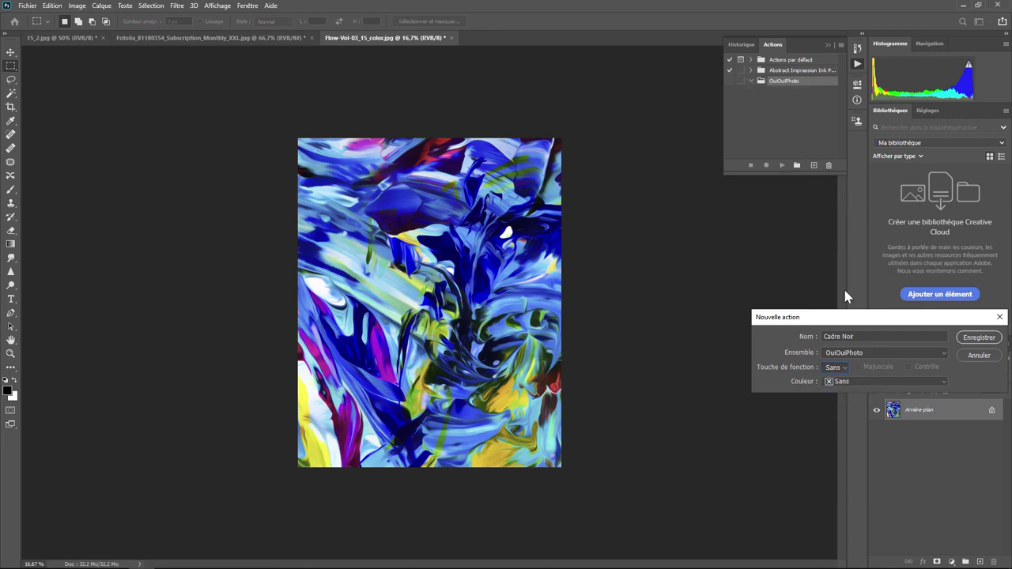
pyautogui.click(876, 378)
pyautogui.click(872, 378)
pyautogui.click(978, 338)
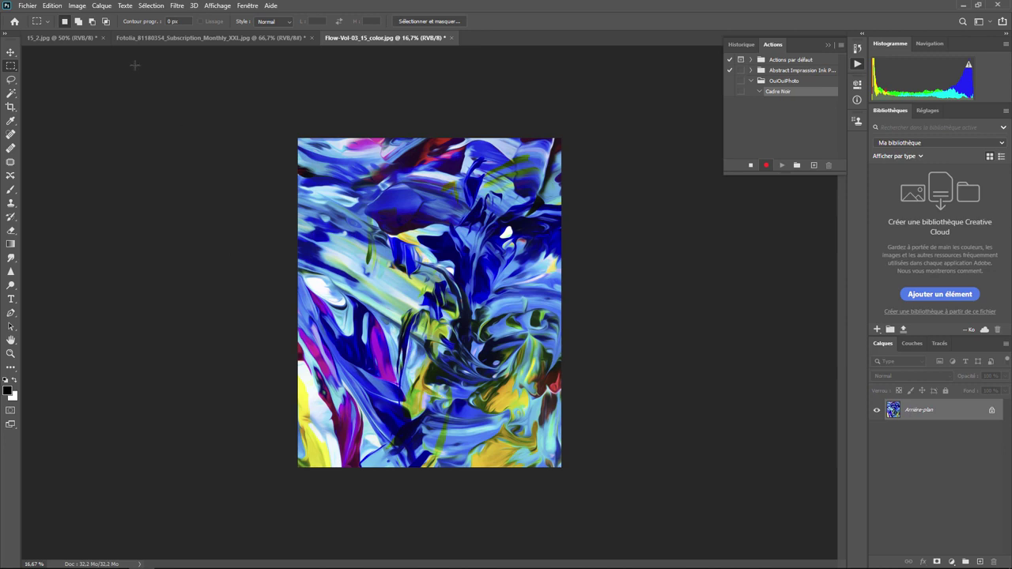
# - Extend the canvas by a relative 3 % in width and height, centred, with a black extension colour
pyautogui.click(77, 5)
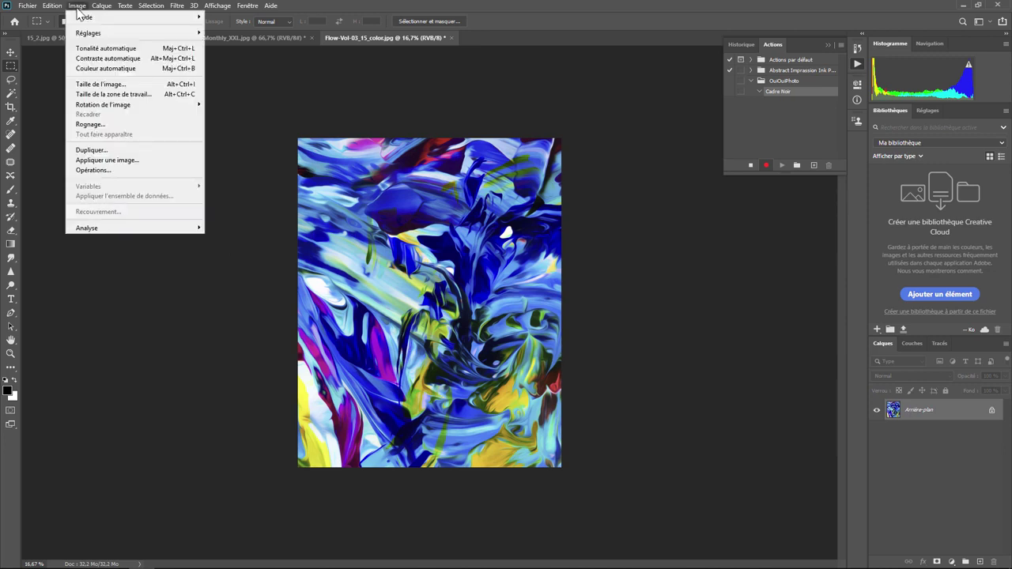
pyautogui.click(142, 94)
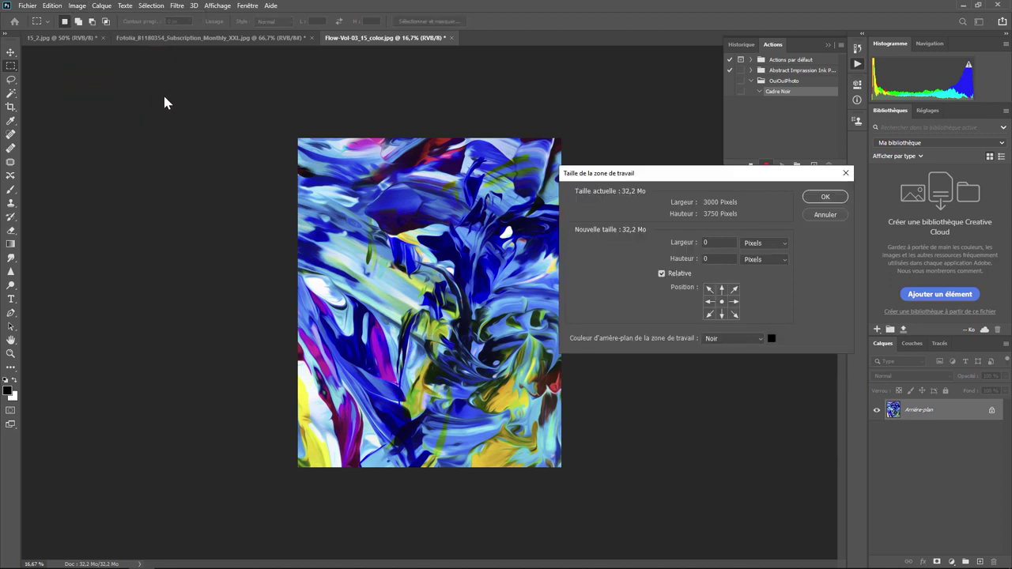
pyautogui.click(764, 244)
pyautogui.click(755, 247)
pyautogui.write('3')
pyautogui.press('Tab')
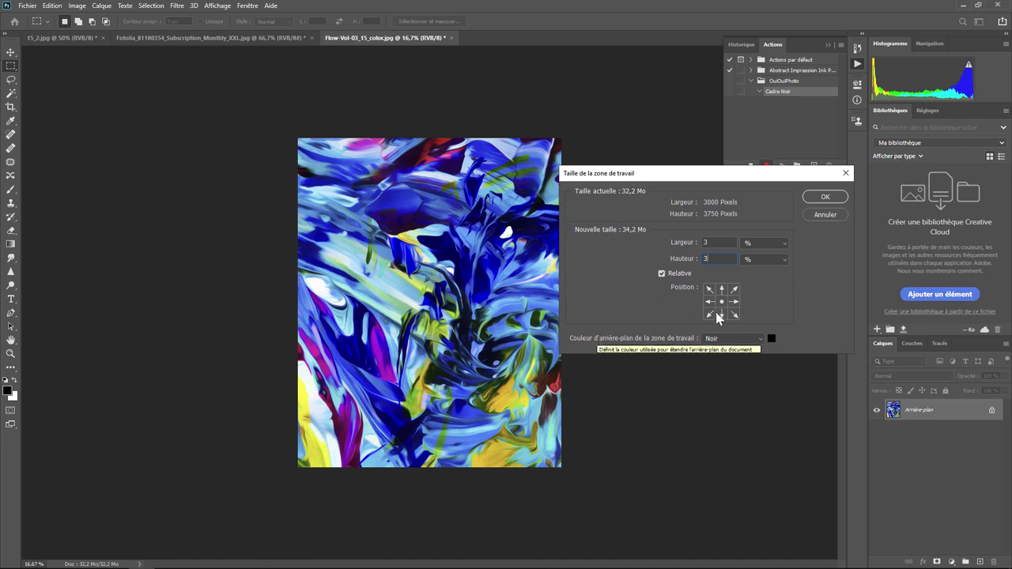
pyautogui.click(823, 197)
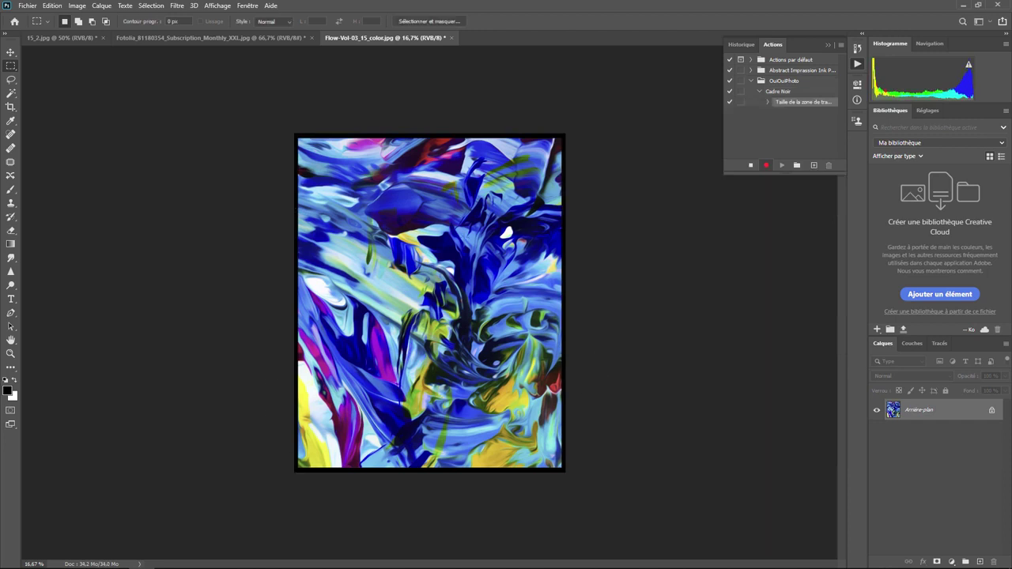
# - Select the whole canvas, stroke it with a 1 px inside line in off-white #ece7d7, and deselect
pyautogui.click(150, 5)
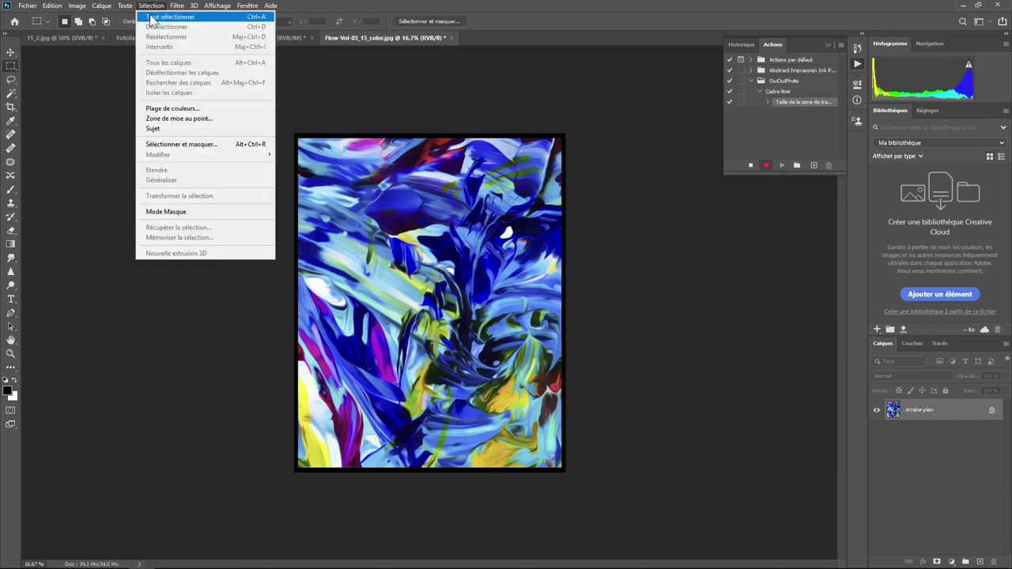
pyautogui.click(170, 16)
pyautogui.click(53, 6)
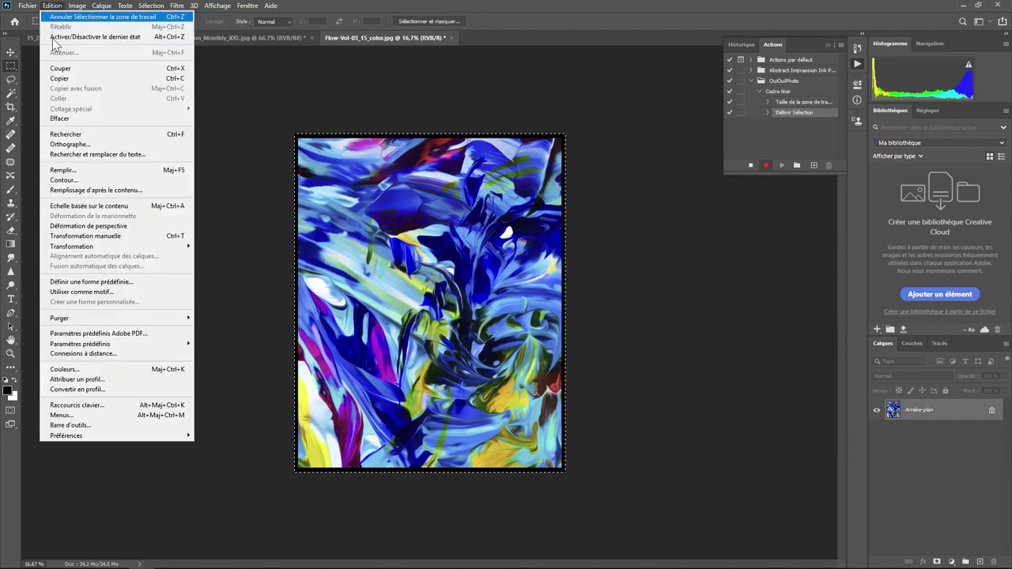
pyautogui.click(63, 181)
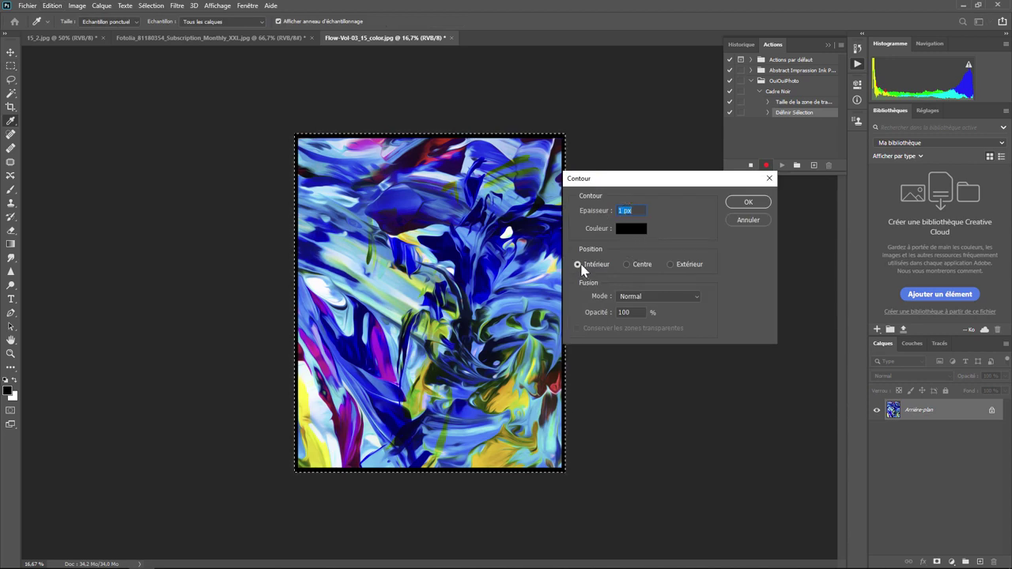
pyautogui.click(632, 231)
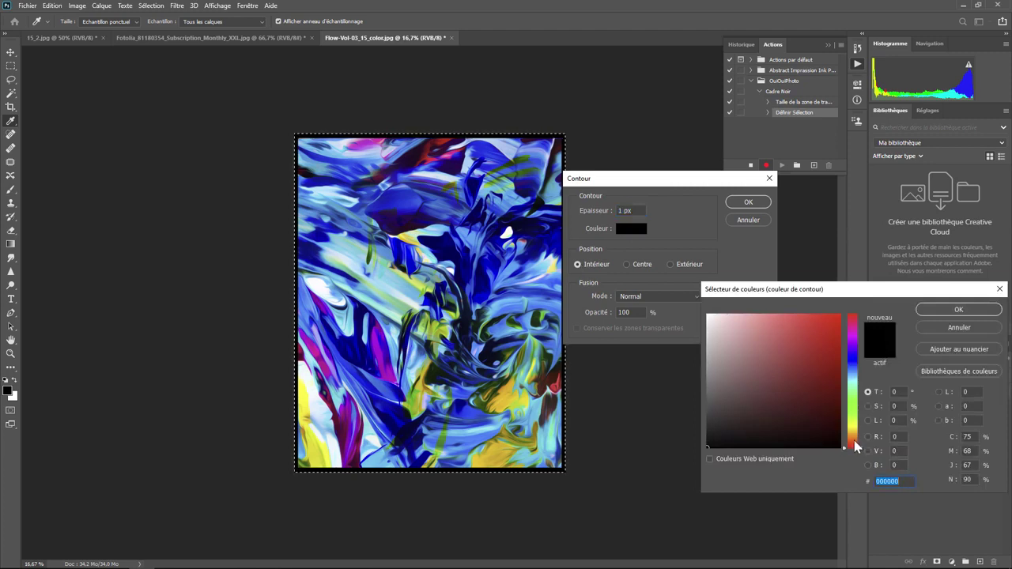
pyautogui.moveTo(855, 442); pyautogui.dragTo(853, 432)
pyautogui.moveTo(722, 340); pyautogui.dragTo(719, 324)
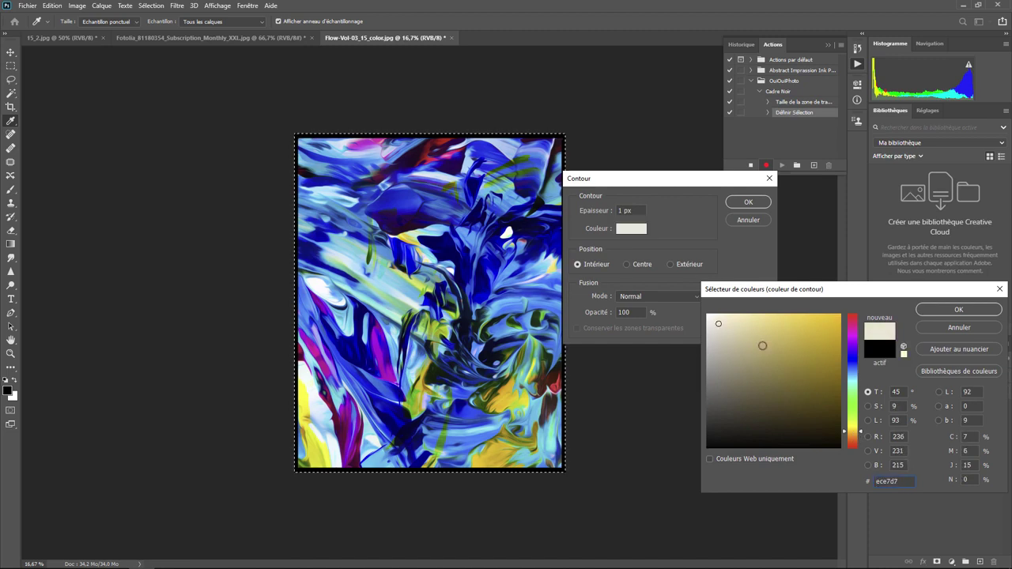
pyautogui.click(958, 309)
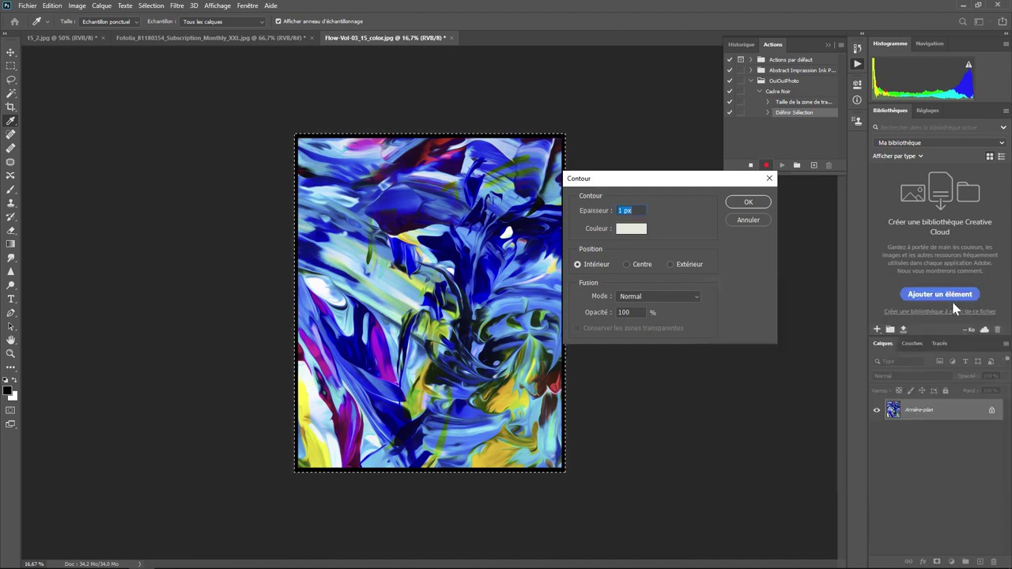
pyautogui.click(743, 204)
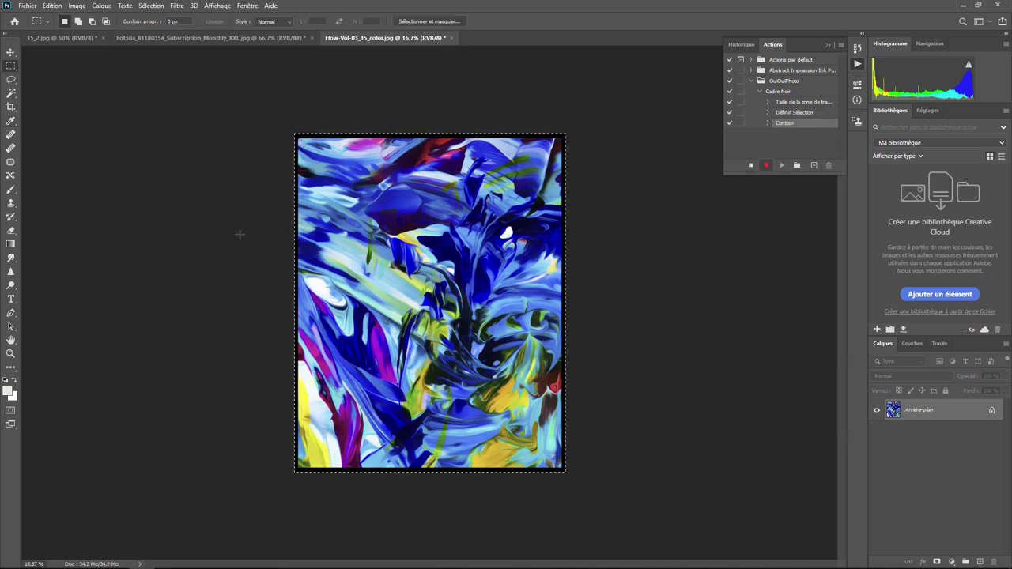
pyautogui.hotkey('ctrl', 'd')
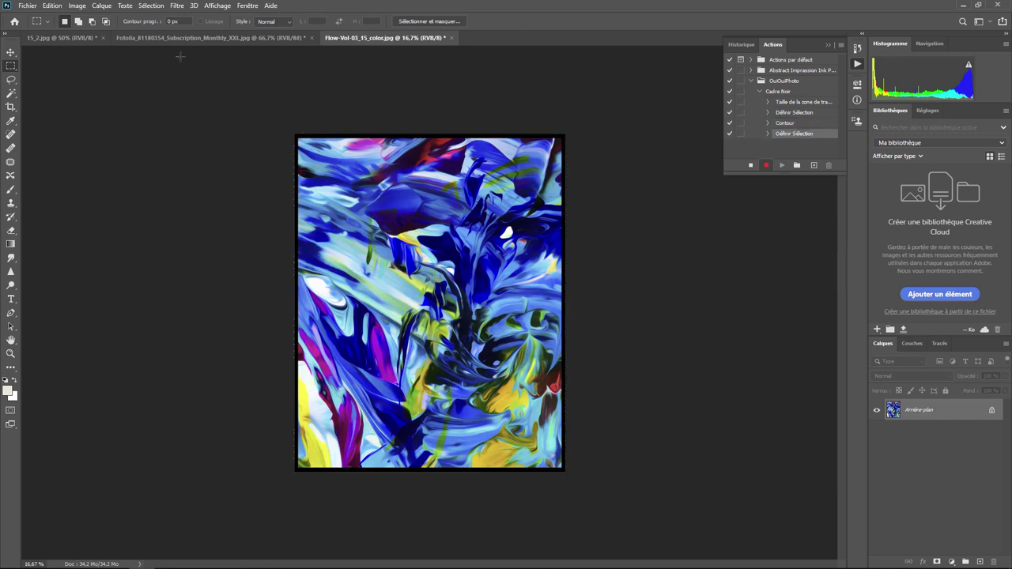
# - Extend the canvas by a relative 7 % in width and height with black, and stop recording the action
pyautogui.click(78, 5)
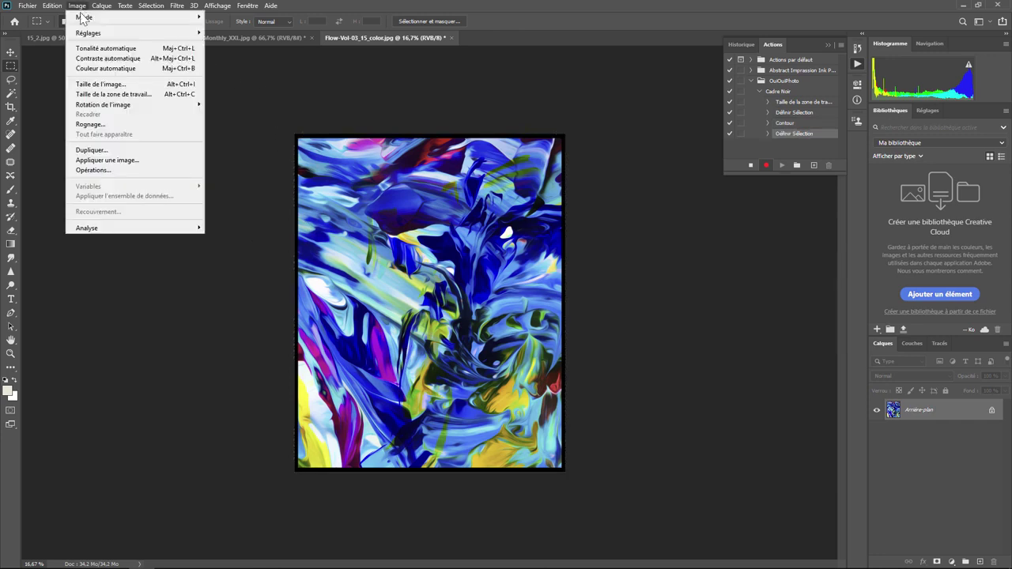
pyautogui.click(122, 95)
pyautogui.click(764, 244)
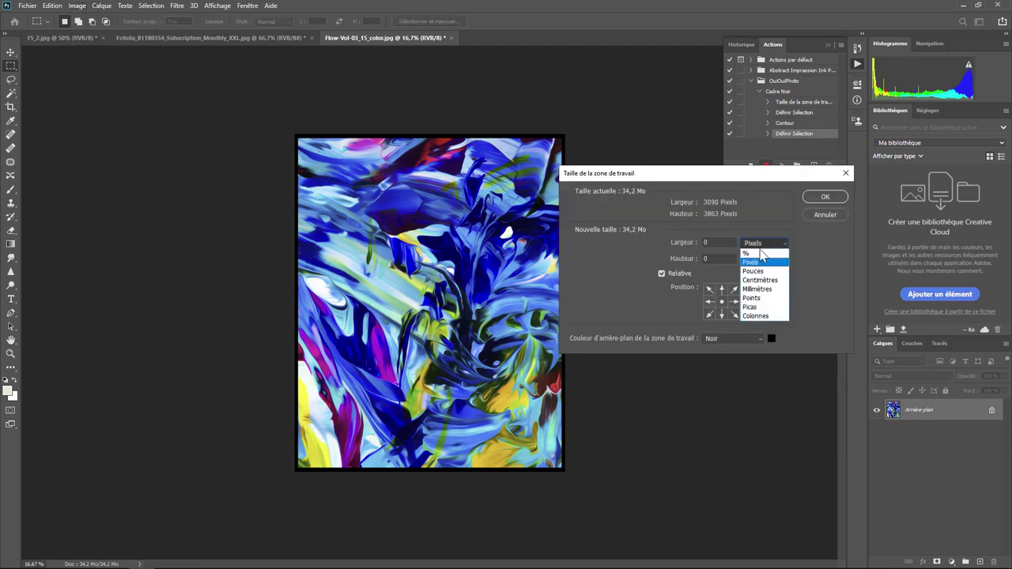
pyautogui.click(757, 253)
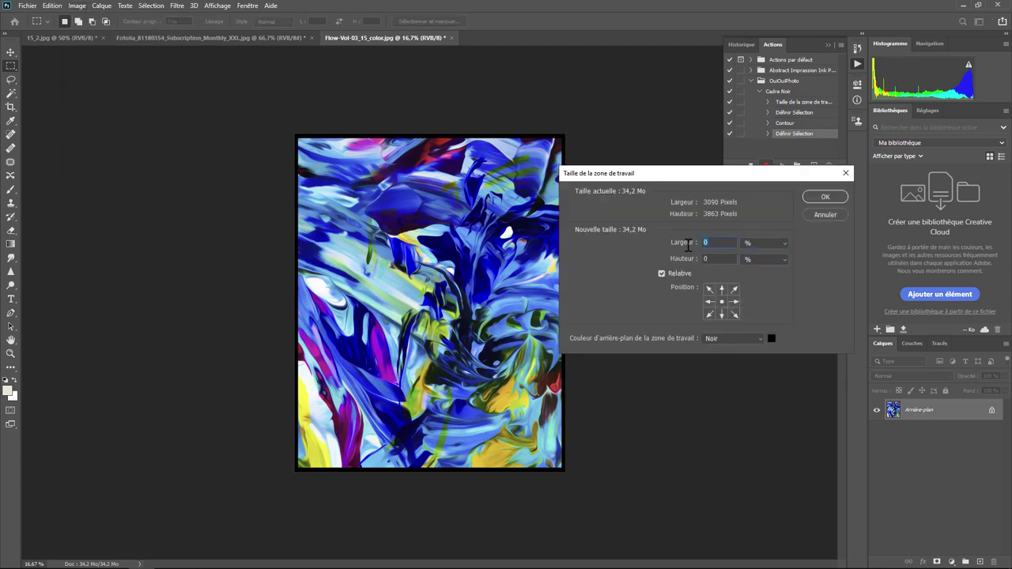
pyautogui.press('Tab')
pyautogui.click(823, 196)
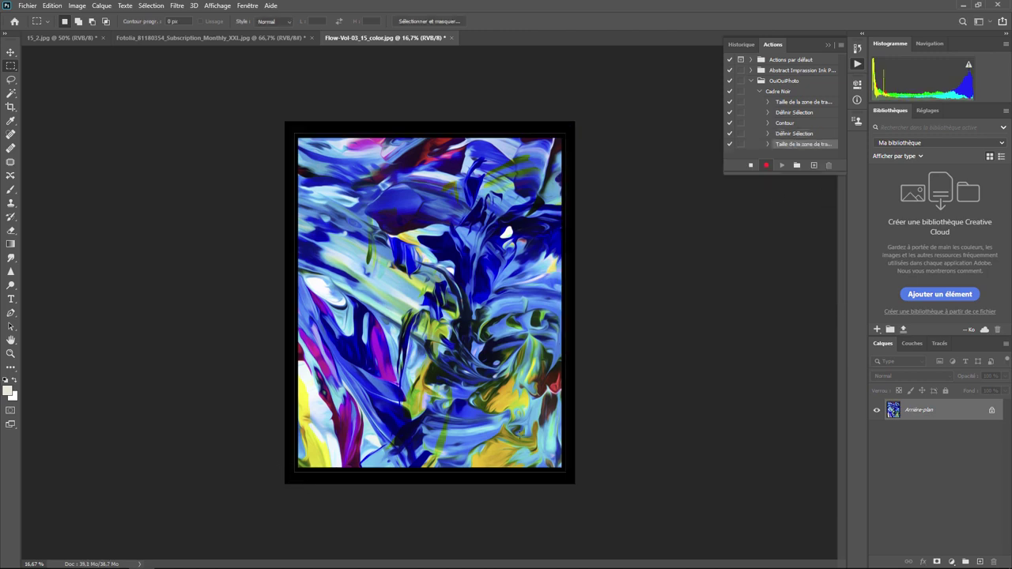
pyautogui.hotkey('ctrl', '+')
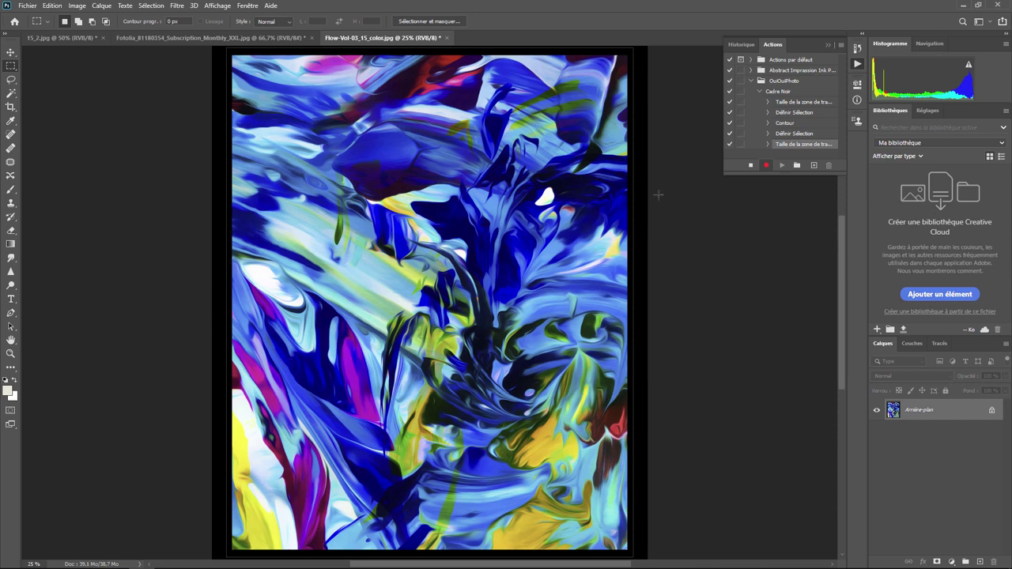
pyautogui.click(751, 165)
# - Examine the settings recorded in the action's deselection and final canvas-size steps, widening the Actions panel to read them
pyautogui.click(769, 134)
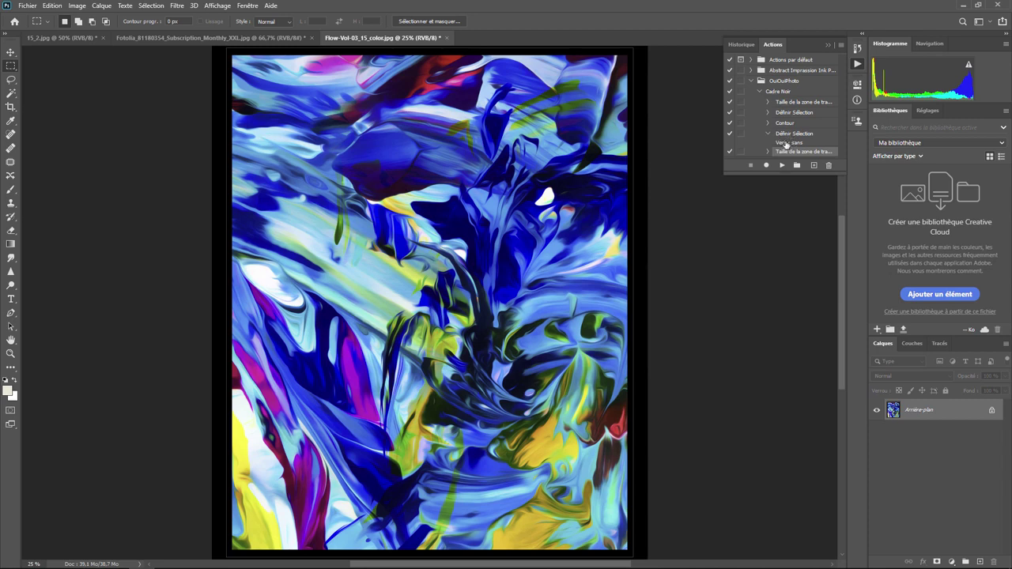
pyautogui.click(770, 135)
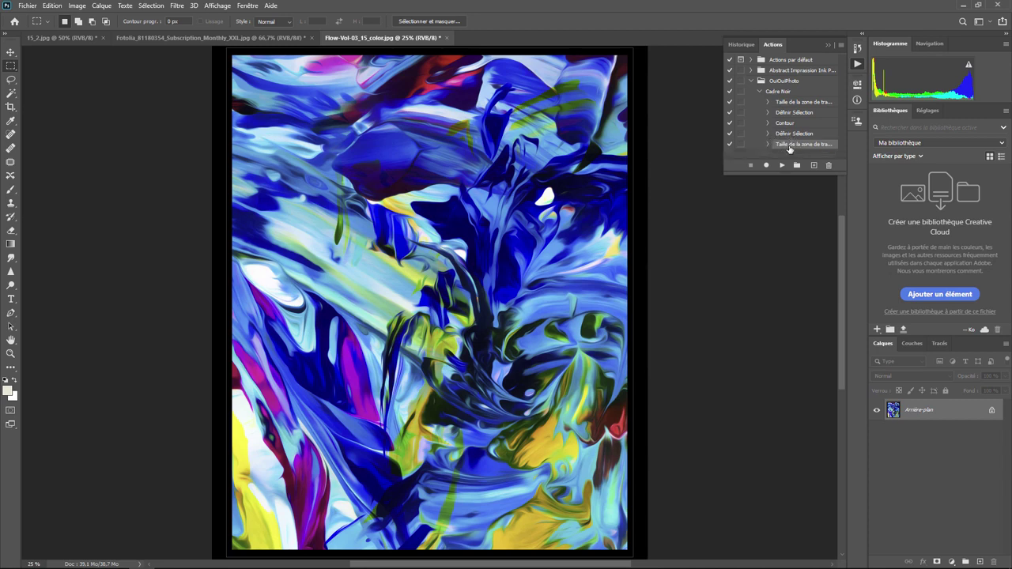
pyautogui.click(768, 145)
pyautogui.moveTo(844, 123); pyautogui.dragTo(843, 139)
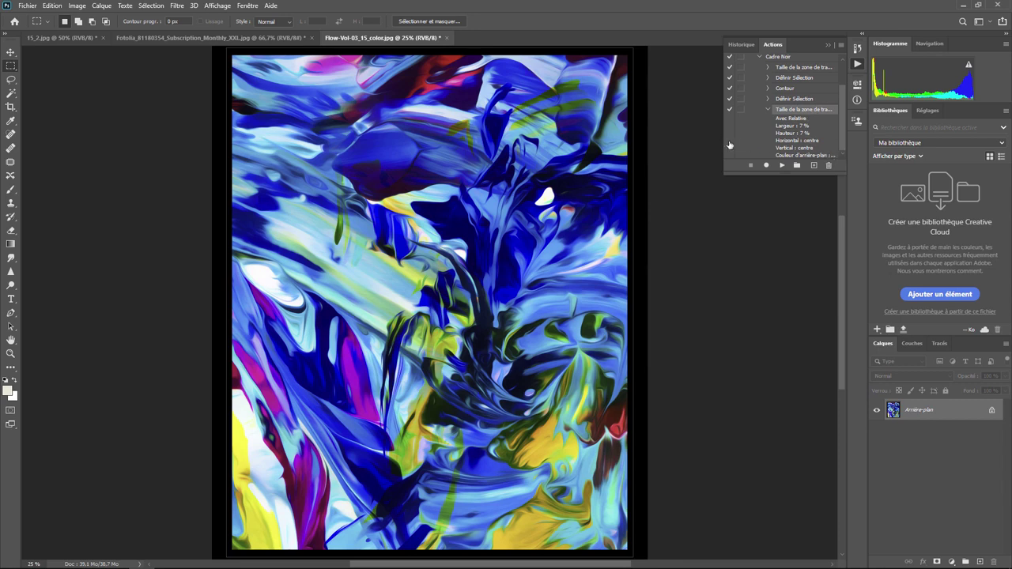
pyautogui.moveTo(718, 138); pyautogui.dragTo(683, 136)
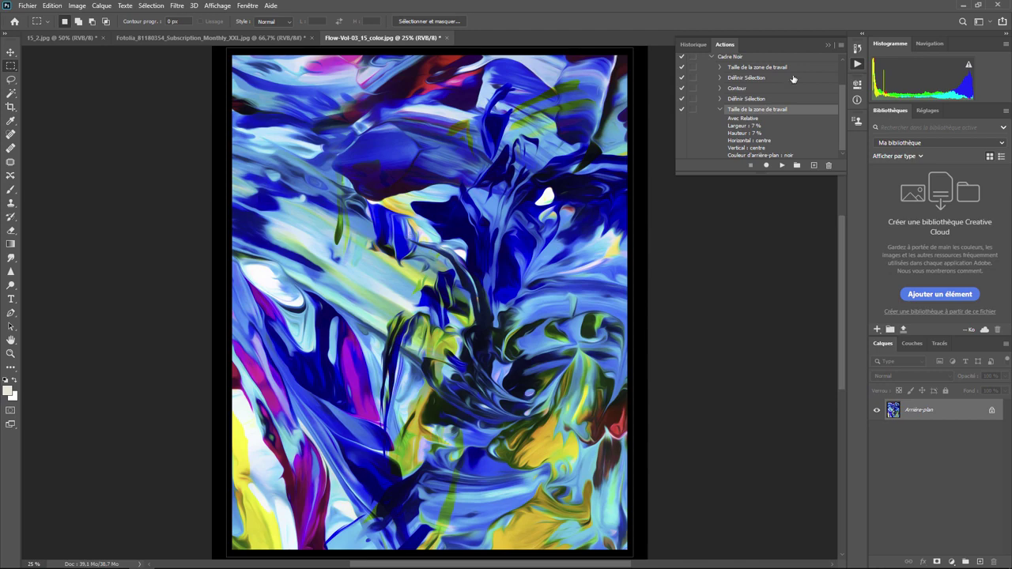
# - Play the Cadre Noir action on the wooden planks image to frame it
pyautogui.click(733, 60)
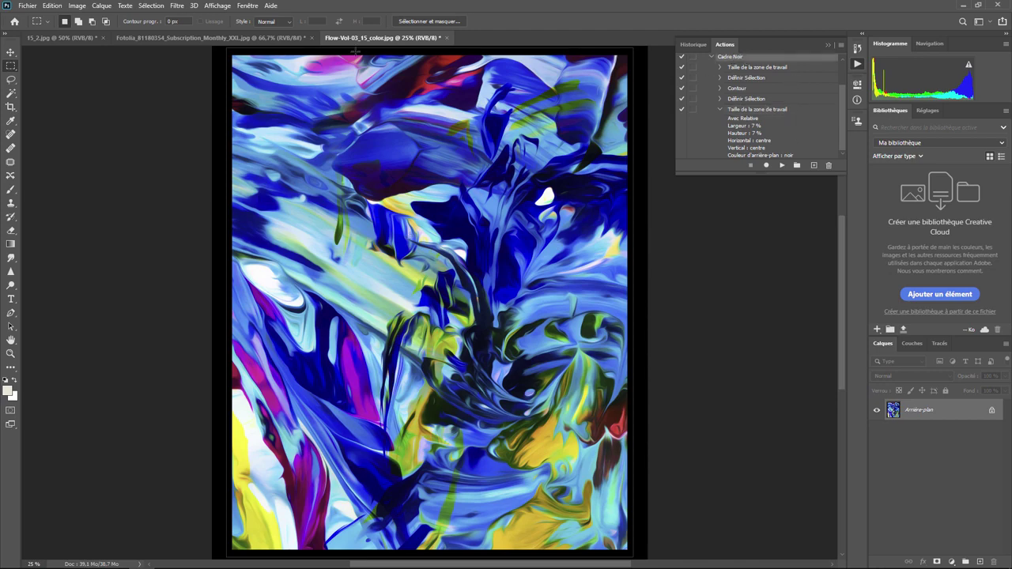
pyautogui.click(201, 38)
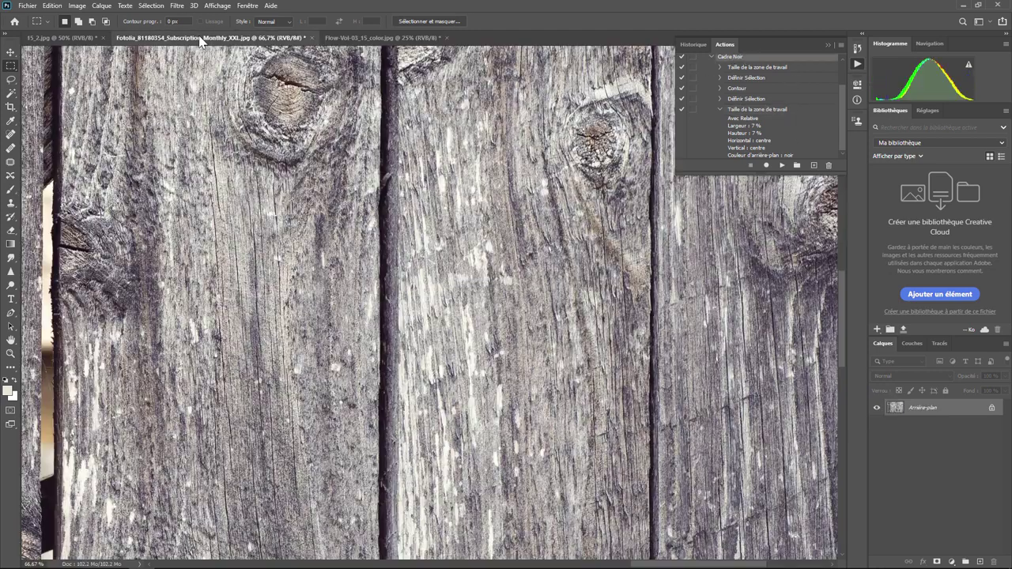
pyautogui.scroll(-5, 765, 246)
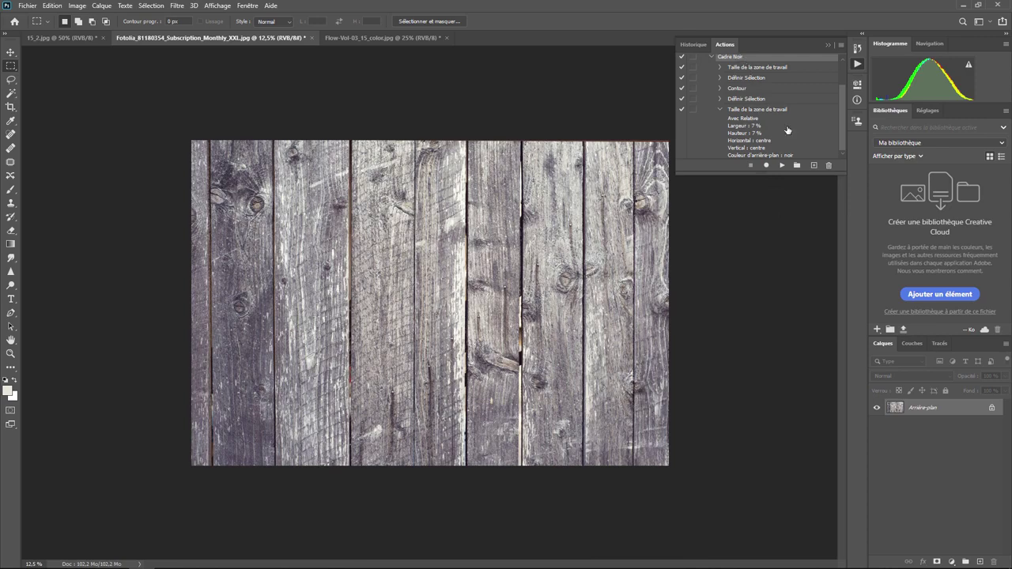
pyautogui.click(781, 166)
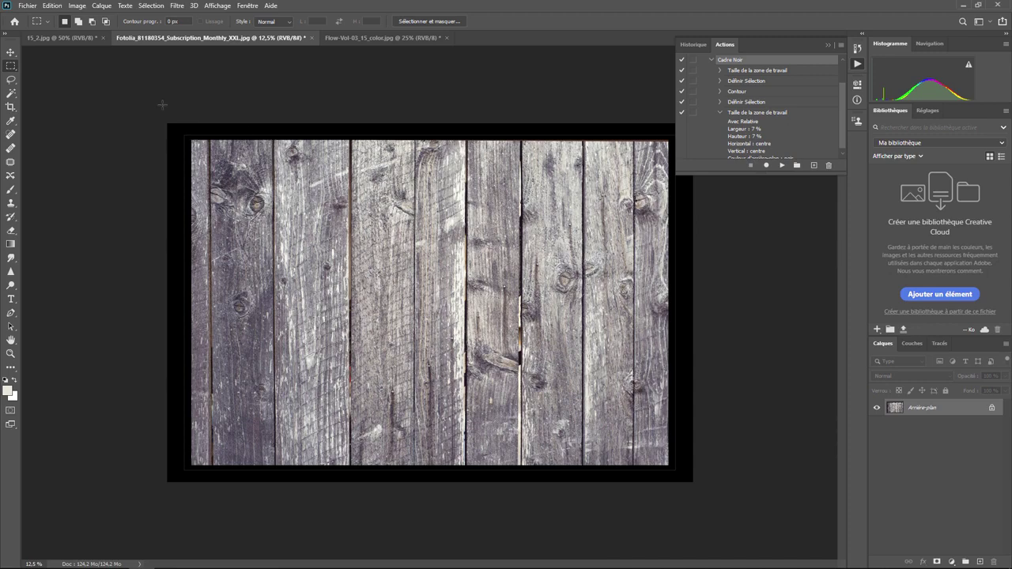
# - Apply the Cadre Noir action to the image 15_2.jpg
pyautogui.click(68, 37)
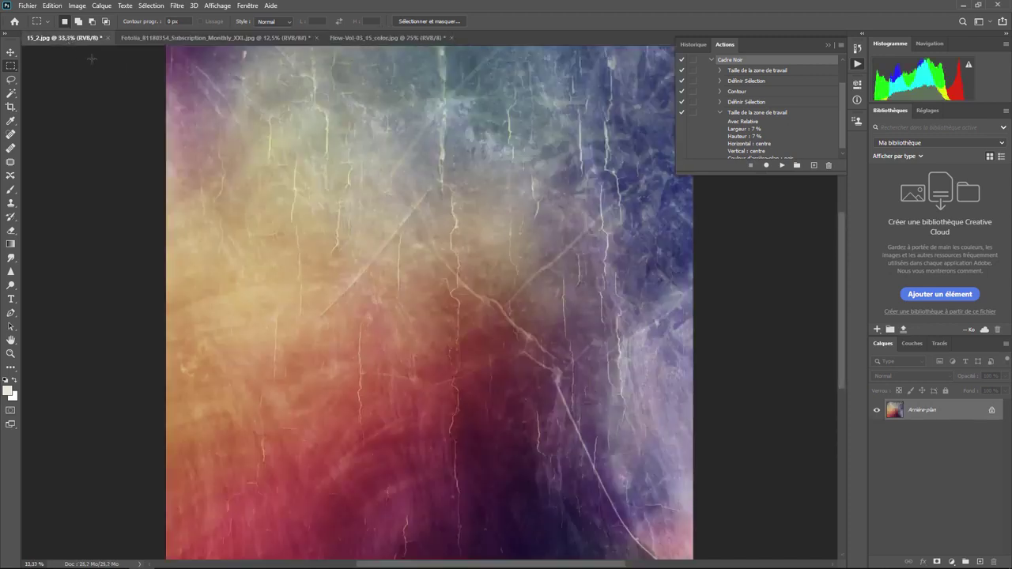
pyautogui.hotkey('ctrl', '-')
pyautogui.hotkey('ctrl', '-')
pyautogui.hotkey('ctrl', '-')
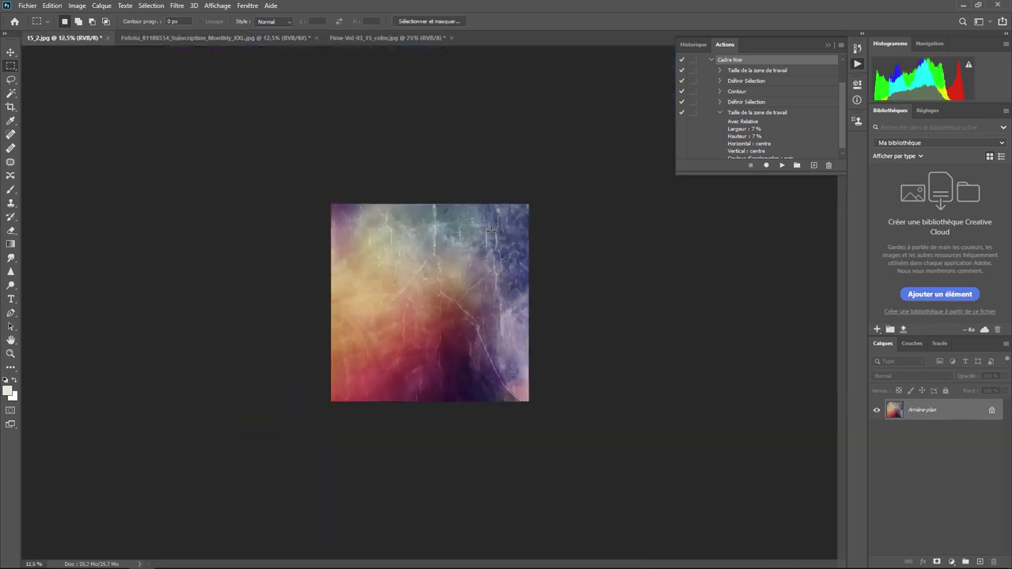
pyautogui.click(781, 167)
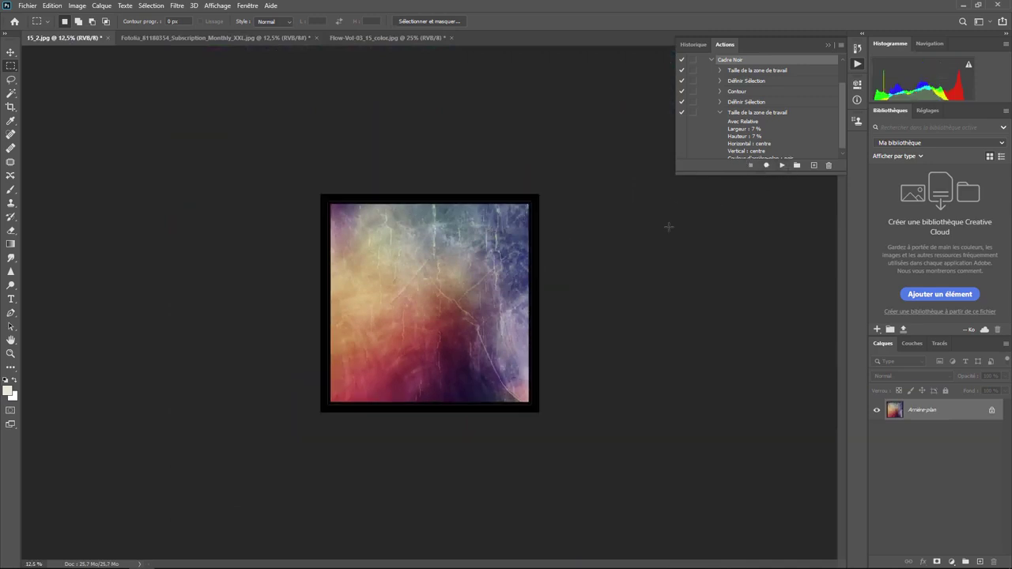
# - Activate the Type tool and add a new empty layer above the framed 15_2.jpg background
pyautogui.hotkey('ctrl', '+')
pyautogui.hotkey('ctrl', '+')
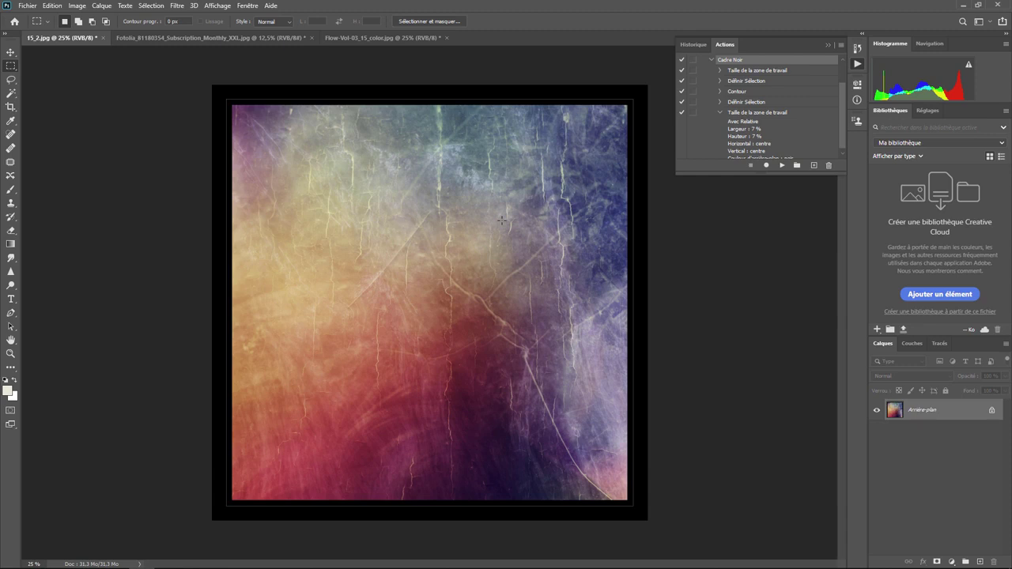
pyautogui.press('t')
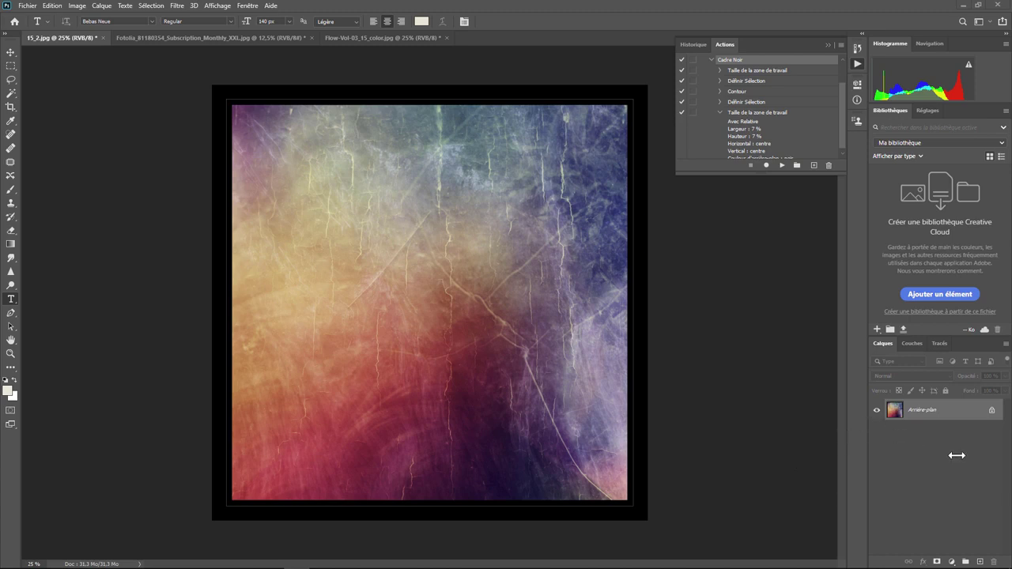
pyautogui.click(981, 562)
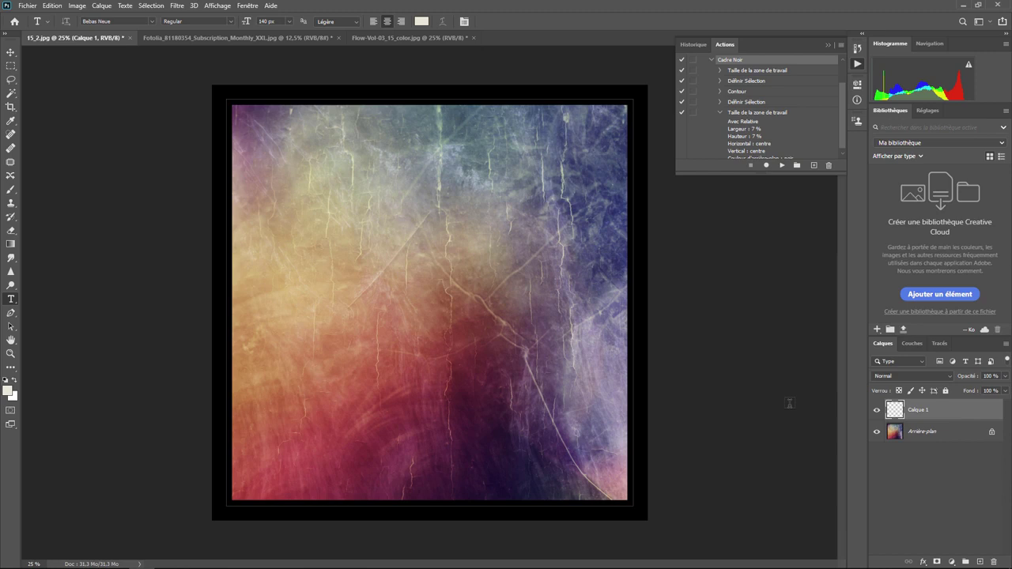
# - Create a new white RGB document of 1000 by 1000 pixels at 72 pixels per inch
pyautogui.click(27, 6)
pyautogui.click(35, 16)
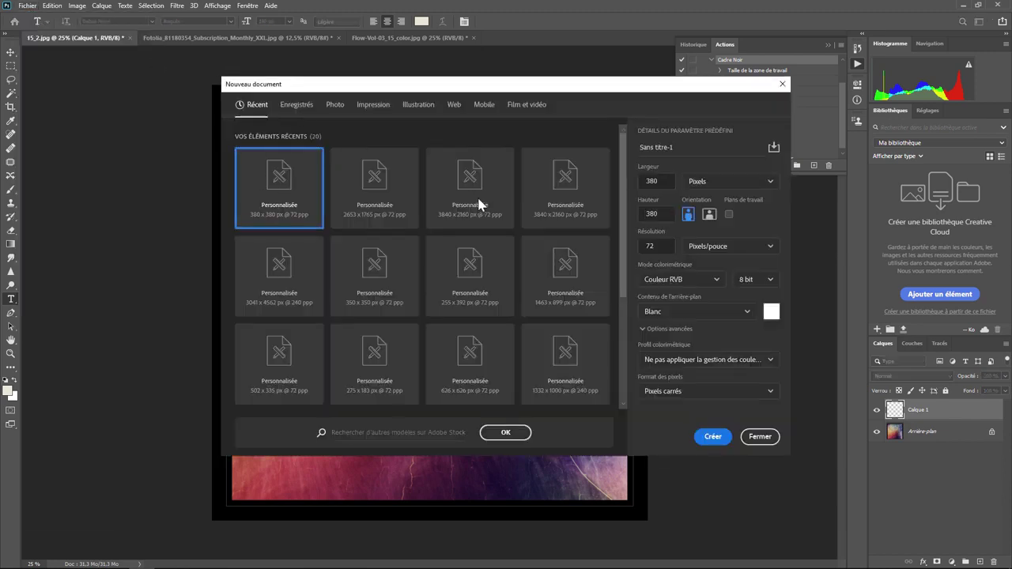
pyautogui.click(657, 182)
pyautogui.write('100')
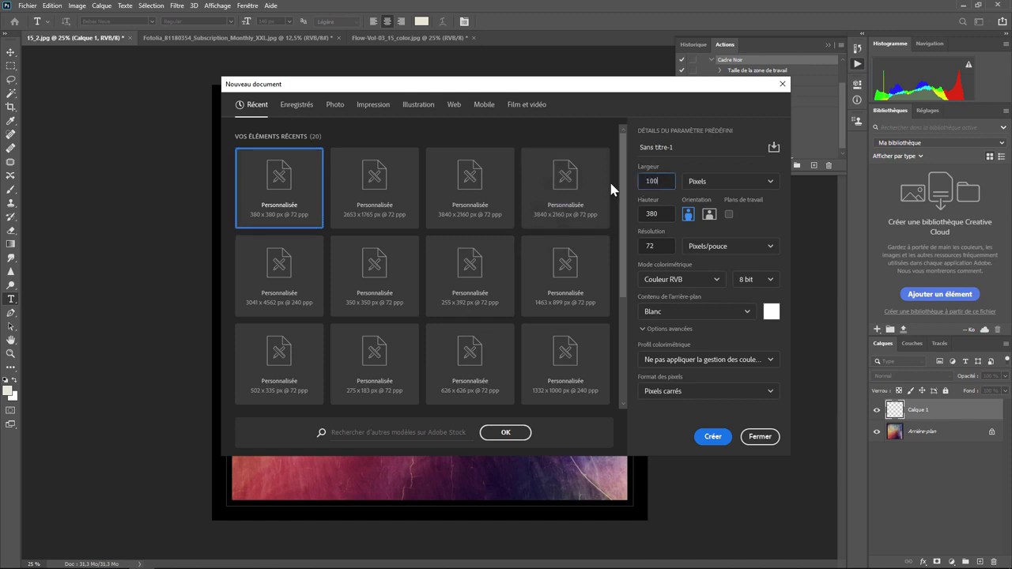
pyautogui.write('0')
pyautogui.press('Tab')
pyautogui.write('1000')
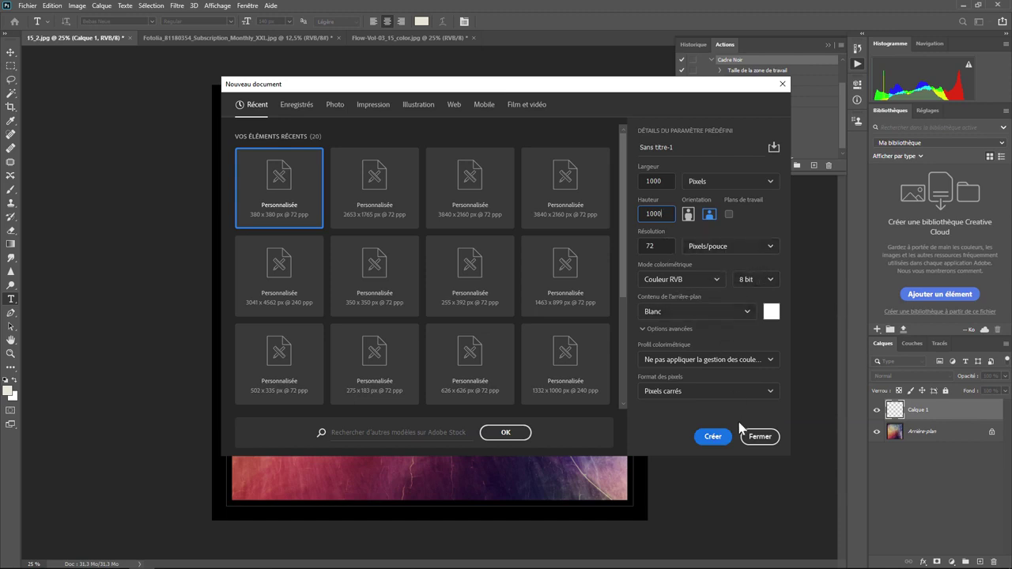
pyautogui.click(715, 439)
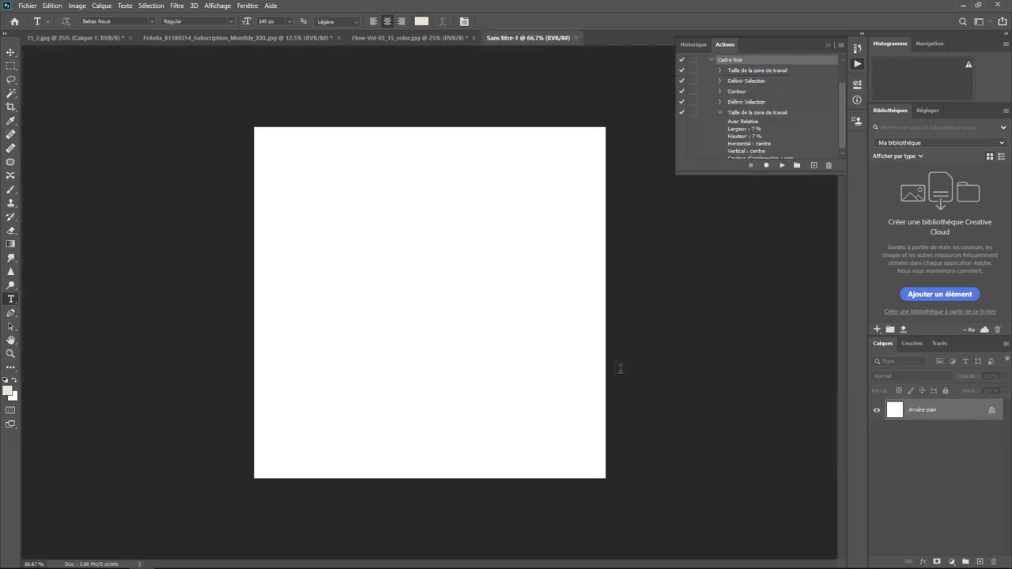
# - Create a second white document 2000 pixels wide and 1000 pixels high, and compare it with the square one
pyautogui.click(28, 6)
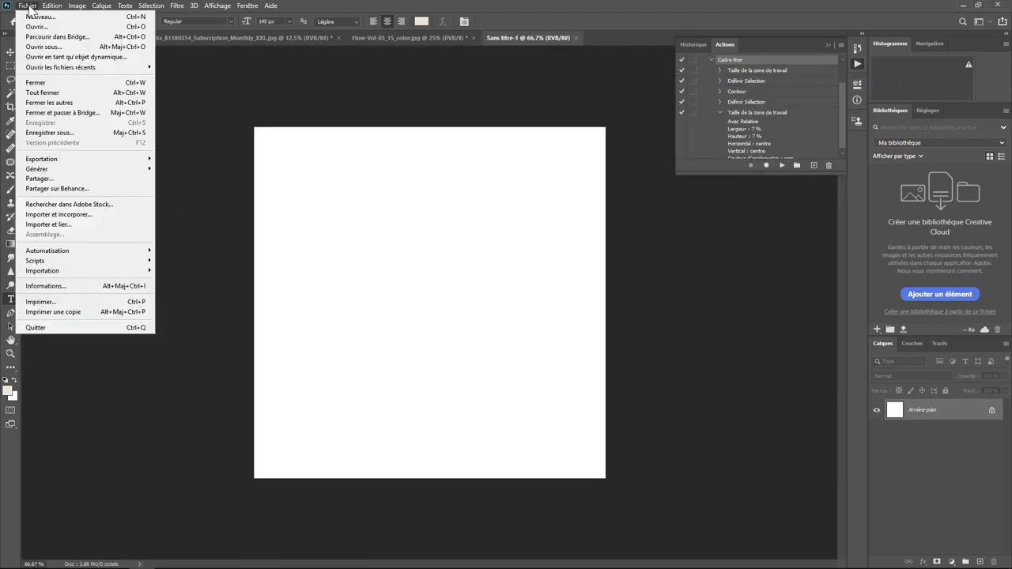
pyautogui.click(38, 18)
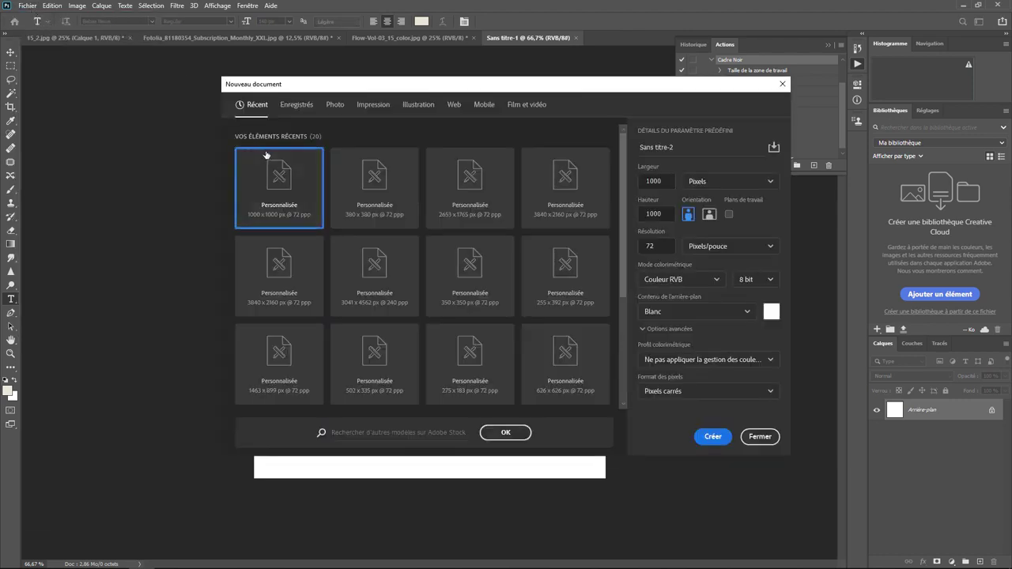
pyautogui.moveTo(668, 181); pyautogui.dragTo(630, 180)
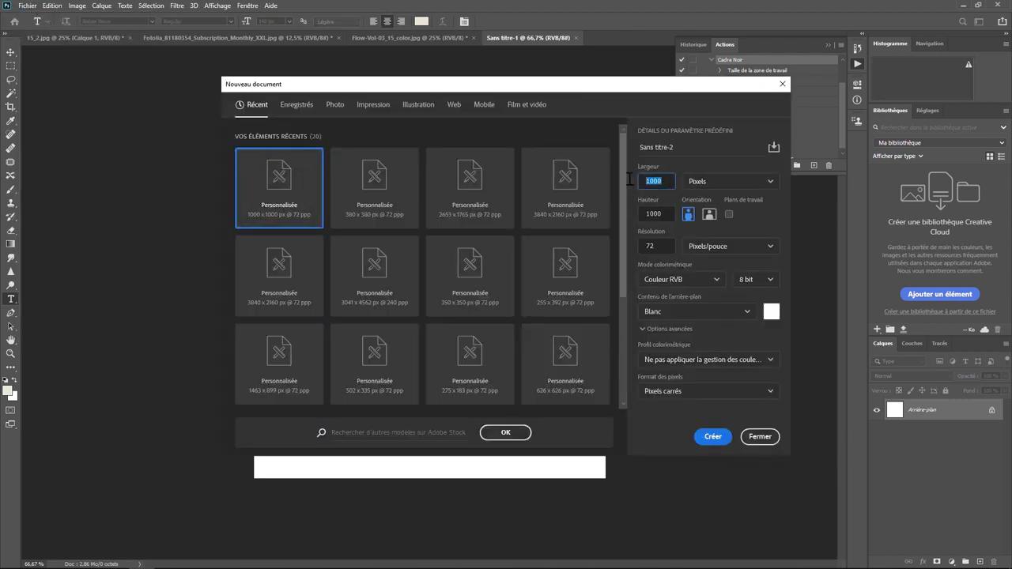
pyautogui.write('2000')
pyautogui.click(719, 440)
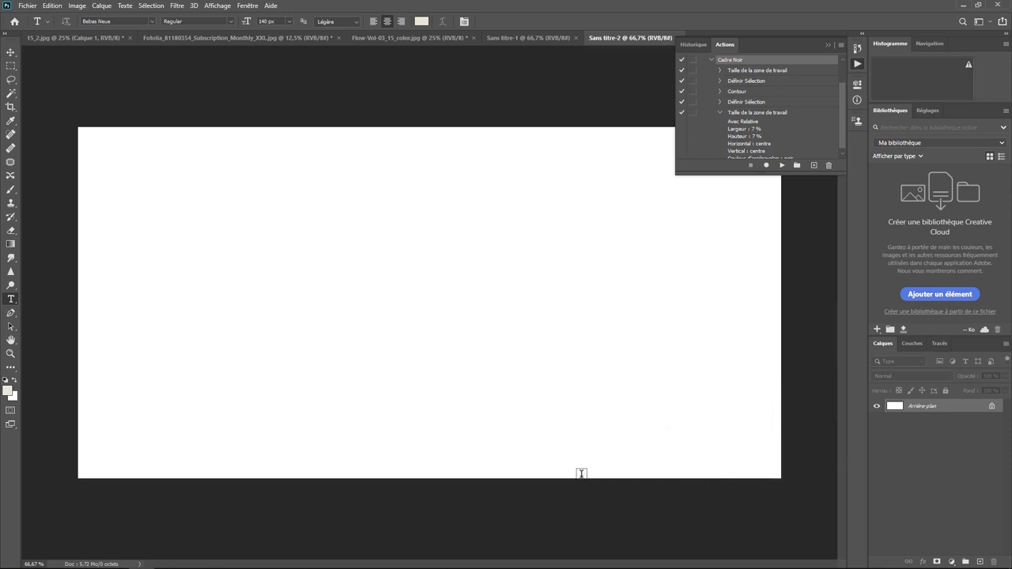
pyautogui.click(514, 38)
pyautogui.click(626, 38)
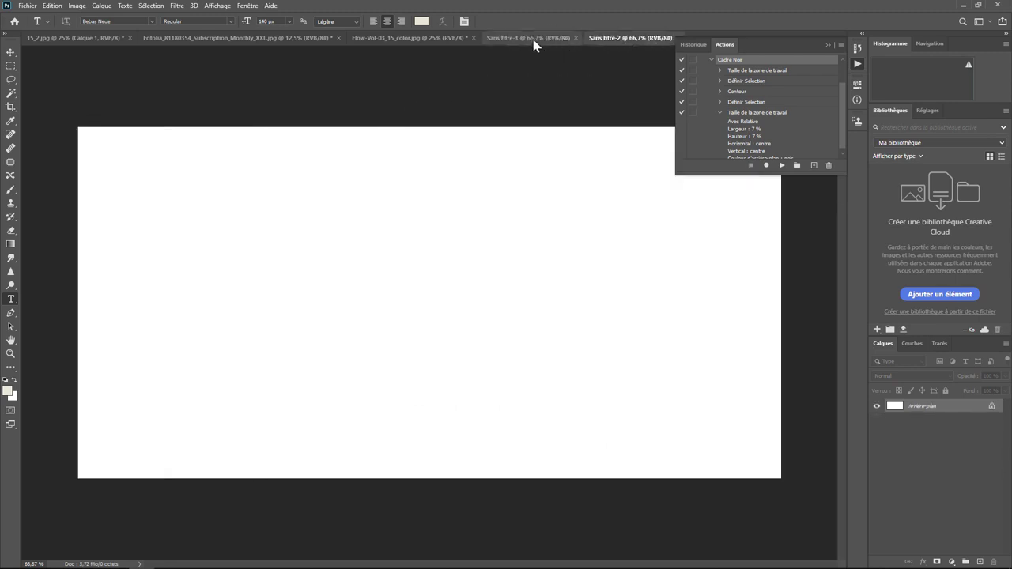
# - In the square document Sans titre-1, start recording a new action named texte in the OuiOuiPhoto set
pyautogui.click(534, 42)
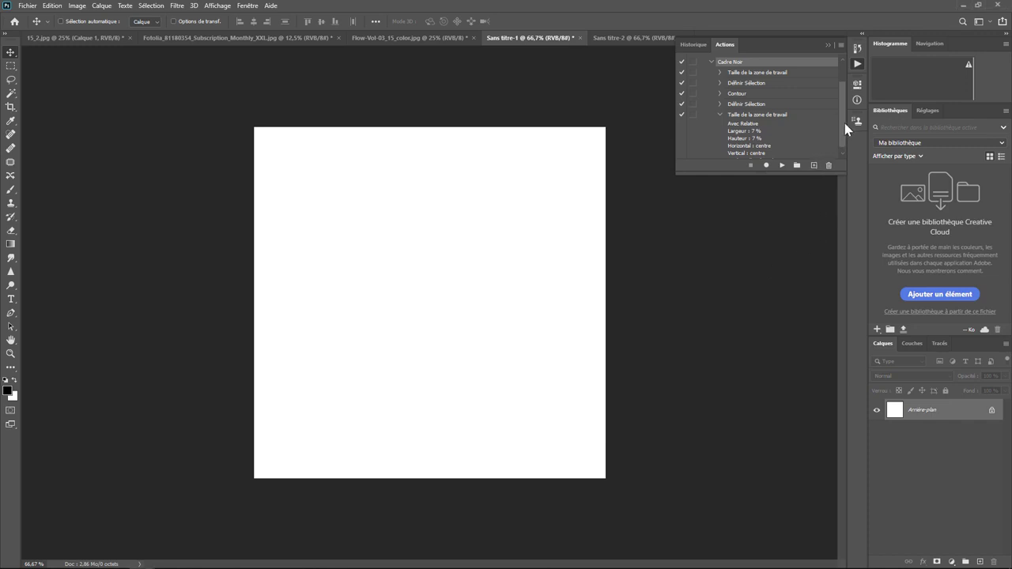
pyautogui.scroll(3, 844, 101)
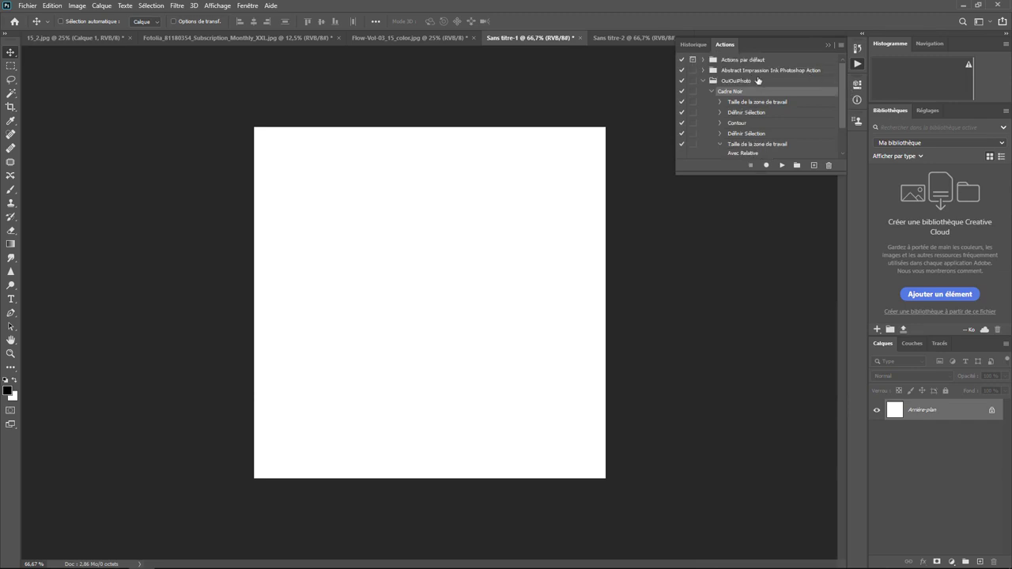
pyautogui.click(814, 165)
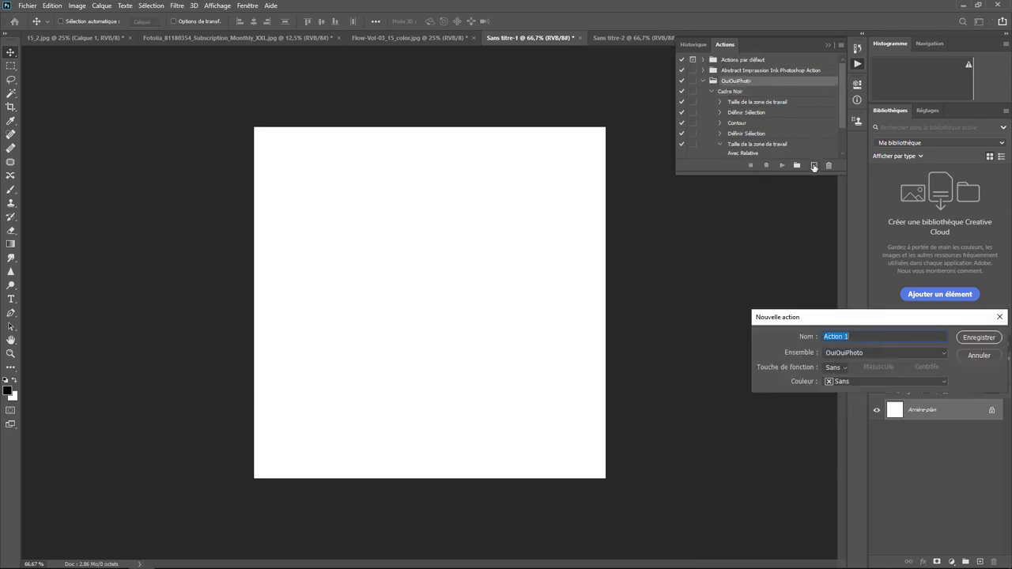
pyautogui.write('texte')
pyautogui.click(964, 337)
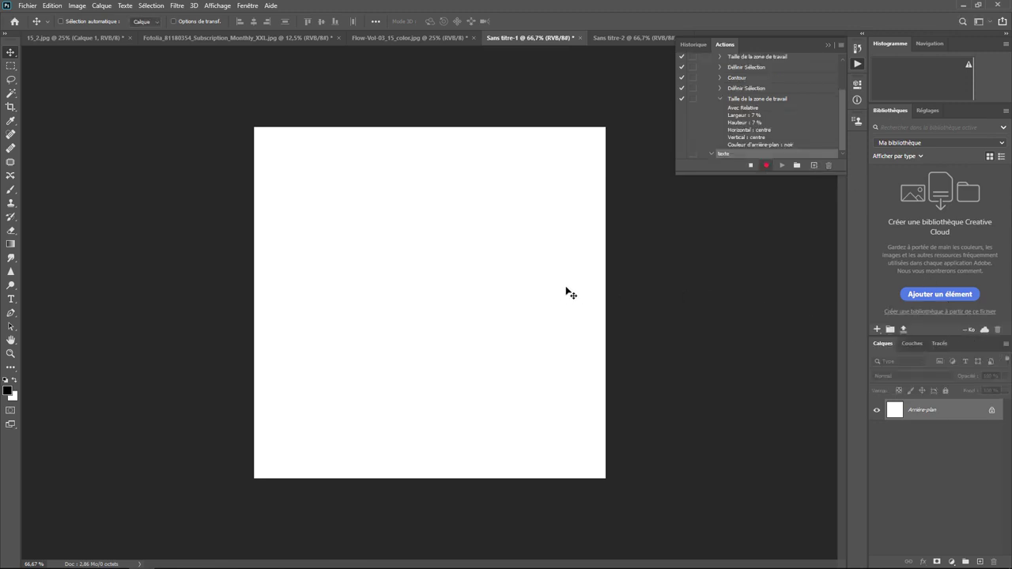
# - Enter the right-aligned black text TEXTE on the square canvas in Bebas Neue Regular, size 200
pyautogui.click(10, 299)
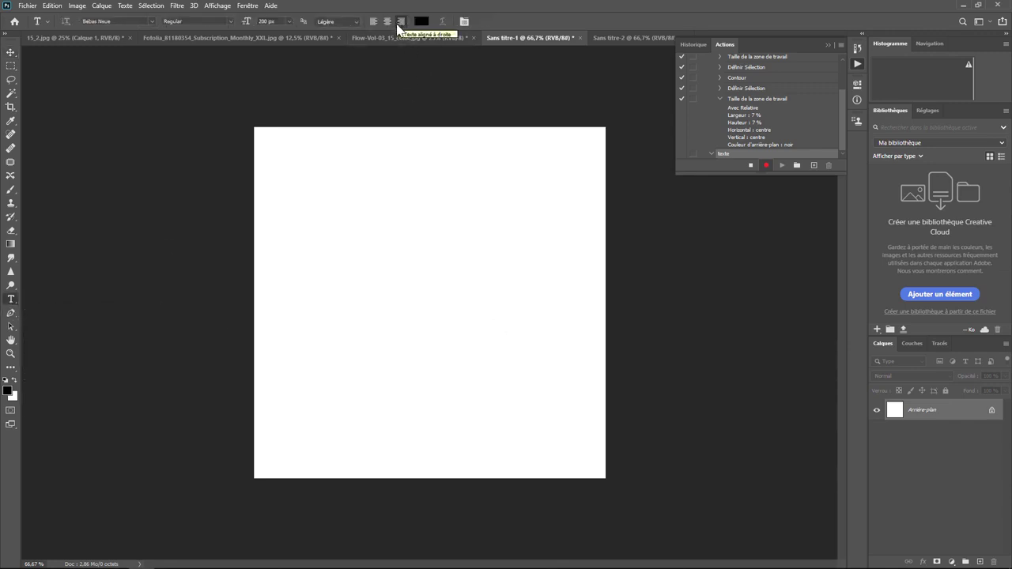
pyautogui.click(499, 288)
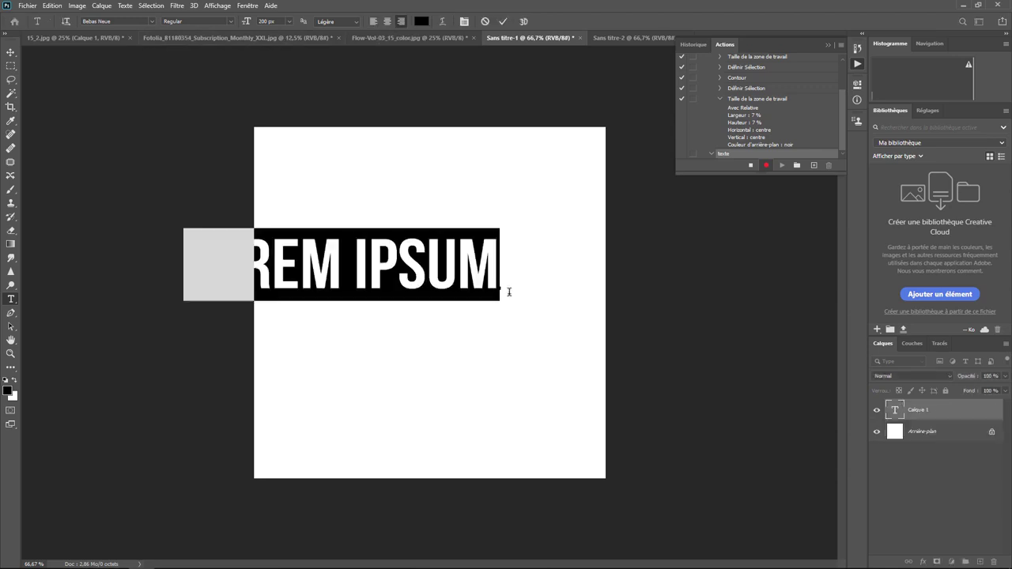
pyautogui.write('TEXTE')
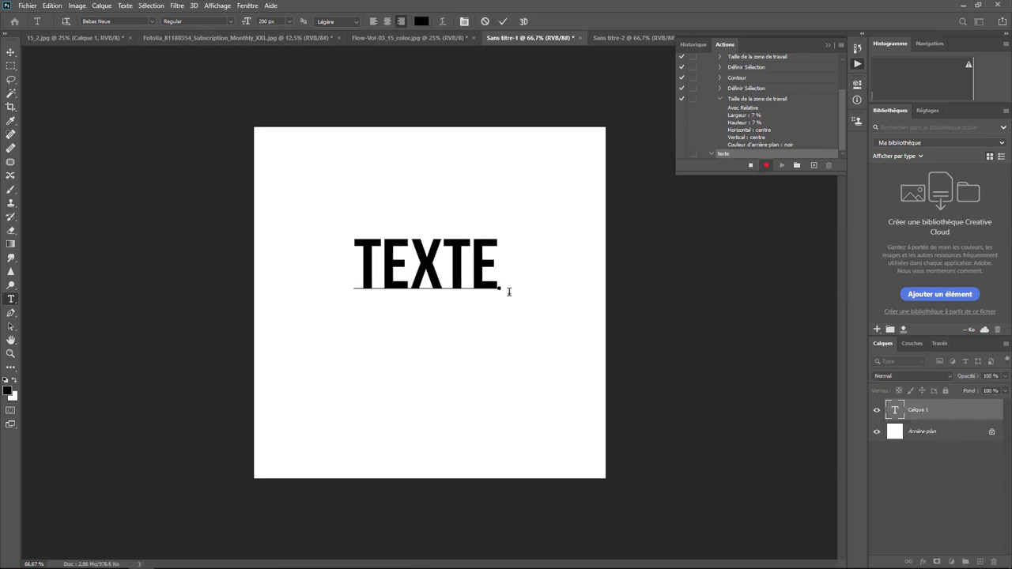
# - Move the TEXTE layer into the canvas's bottom-right corner and stop recording the action
pyautogui.click(11, 52)
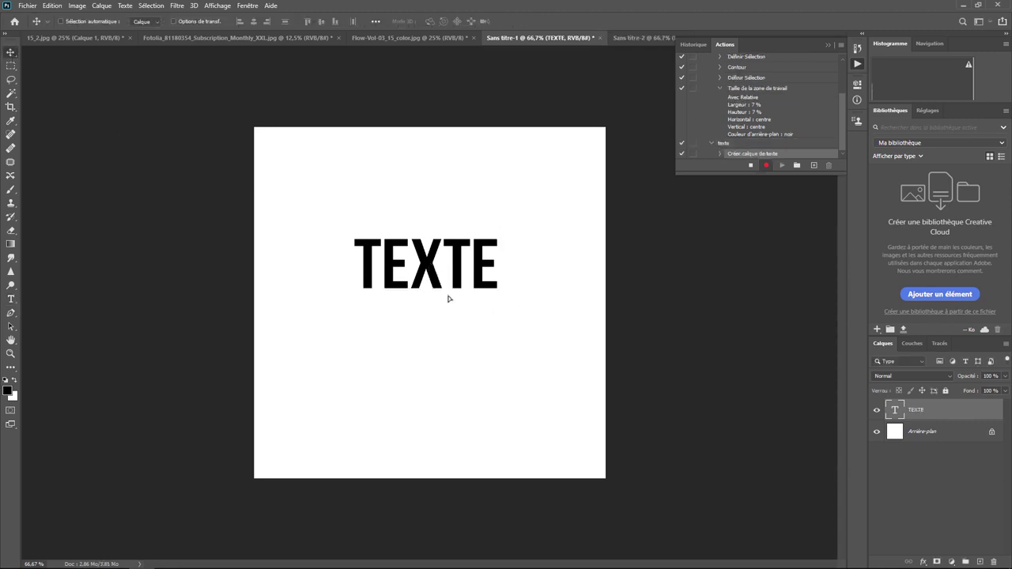
pyautogui.moveTo(449, 296); pyautogui.dragTo(547, 457)
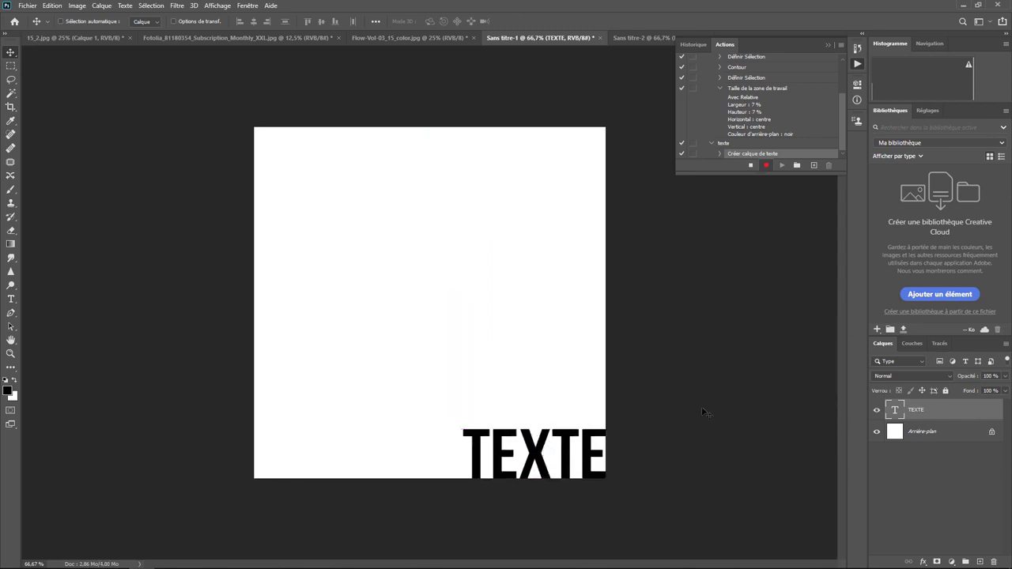
pyautogui.click(751, 165)
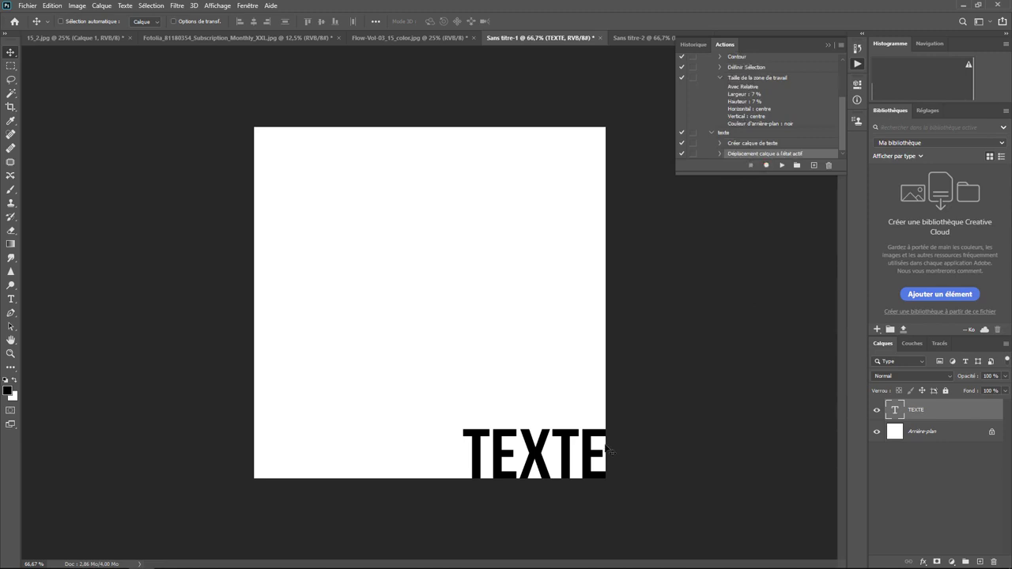
# - Play the texte action on the wide document Sans titre-2
pyautogui.click(641, 38)
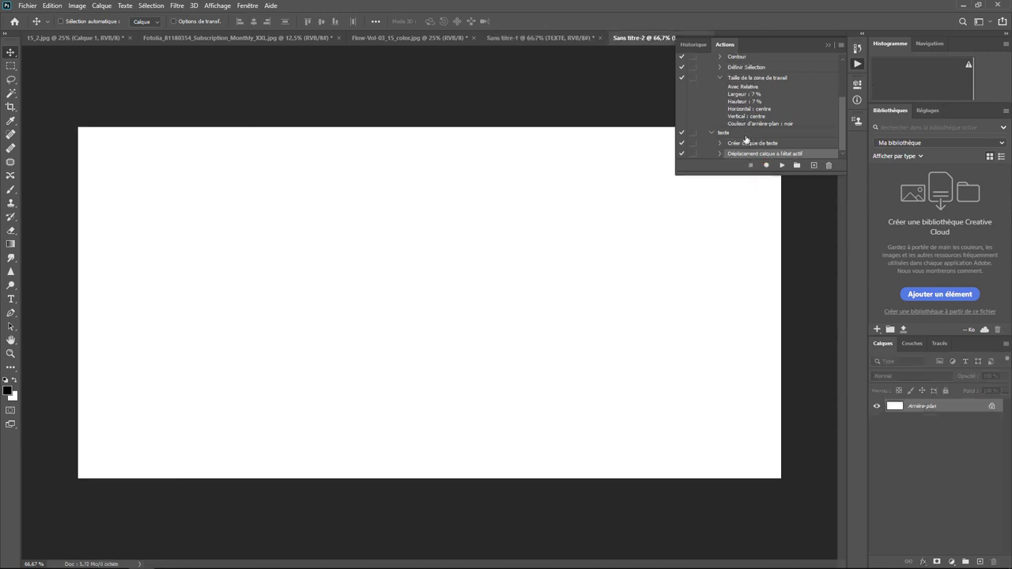
pyautogui.click(744, 133)
pyautogui.click(782, 165)
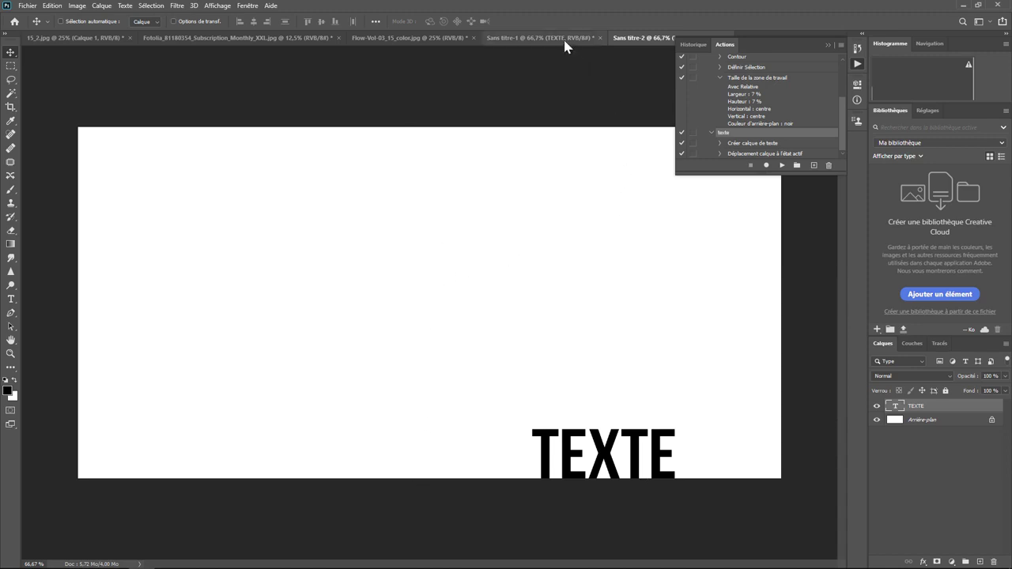
# - Inspect the offset recorded in the texte action's layer move, and delete the texte action
pyautogui.click(720, 154)
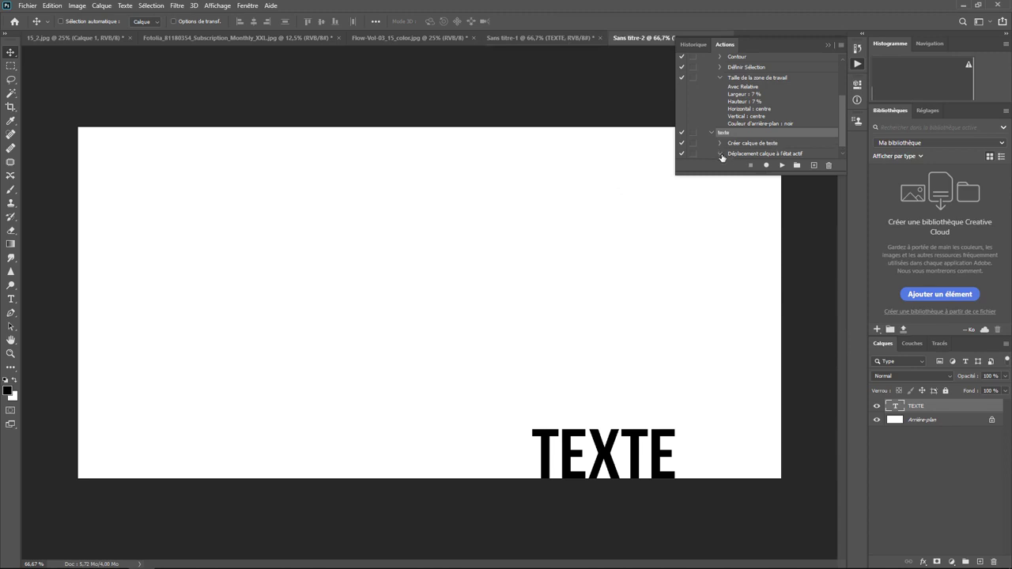
pyautogui.moveTo(843, 140); pyautogui.dragTo(842, 151)
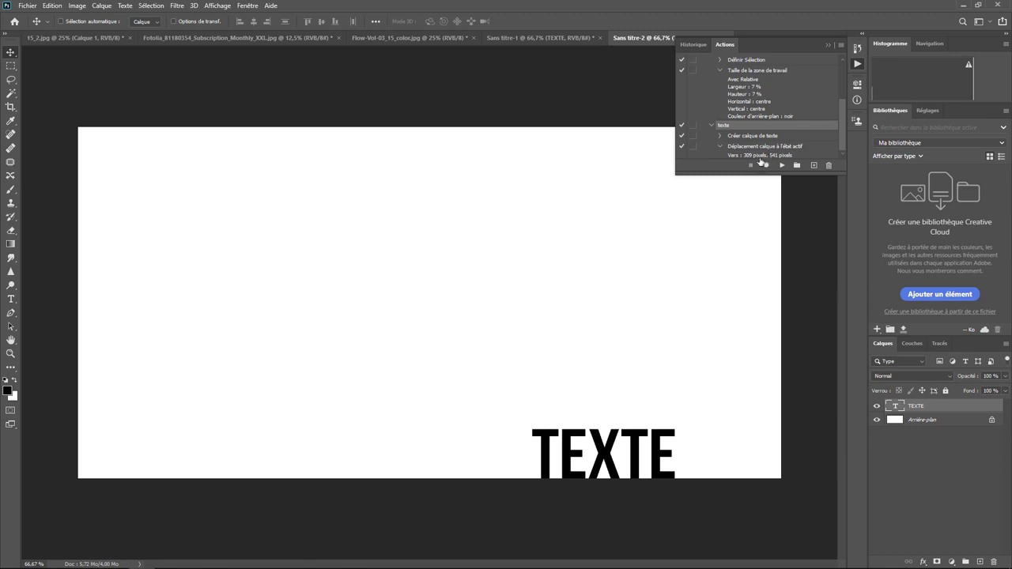
pyautogui.click(828, 167)
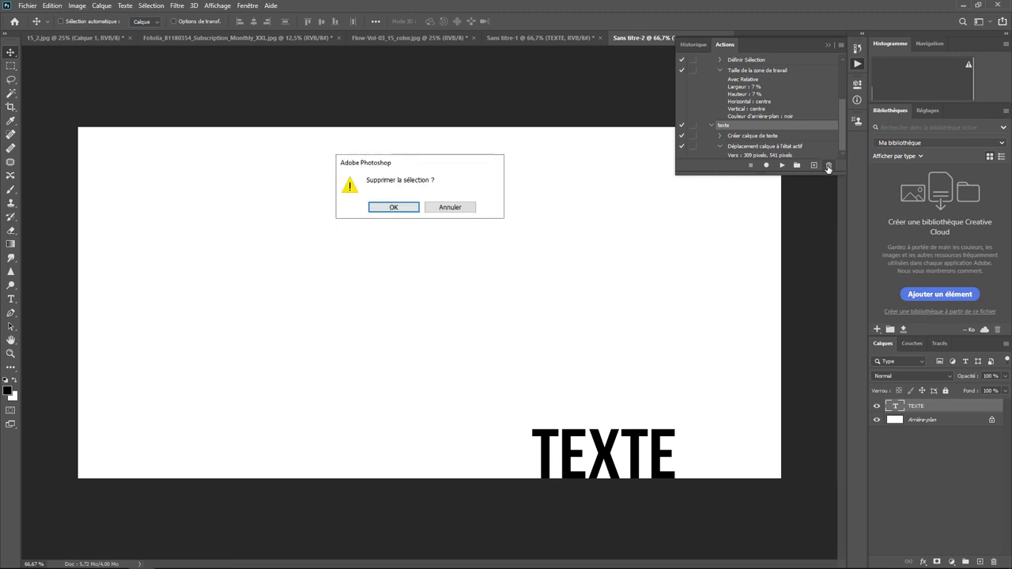
pyautogui.click(405, 211)
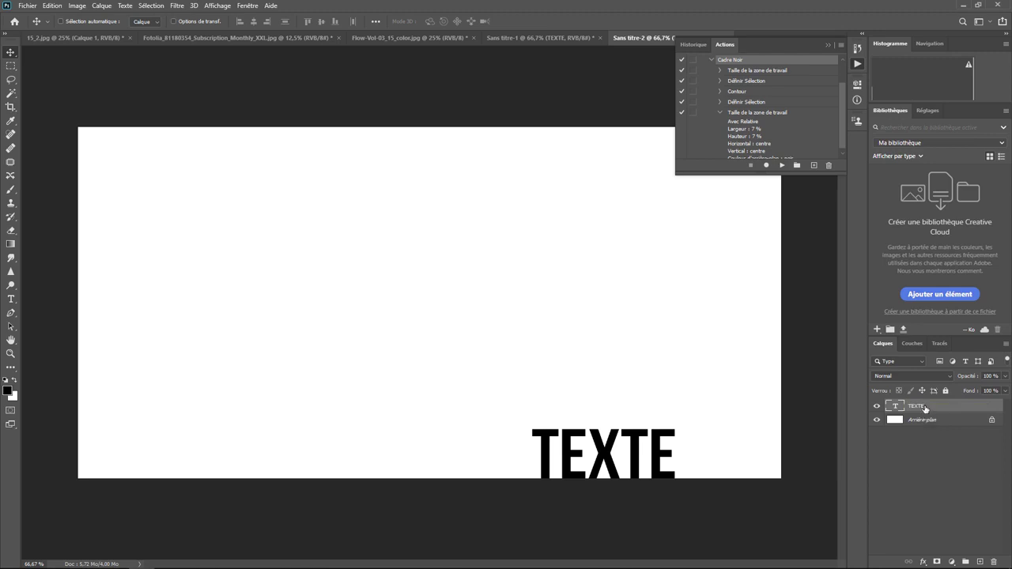
# - Delete the TEXTE layer from both Sans titre-2 and Sans titre-1
pyautogui.press('Delete')
pyautogui.click(539, 39)
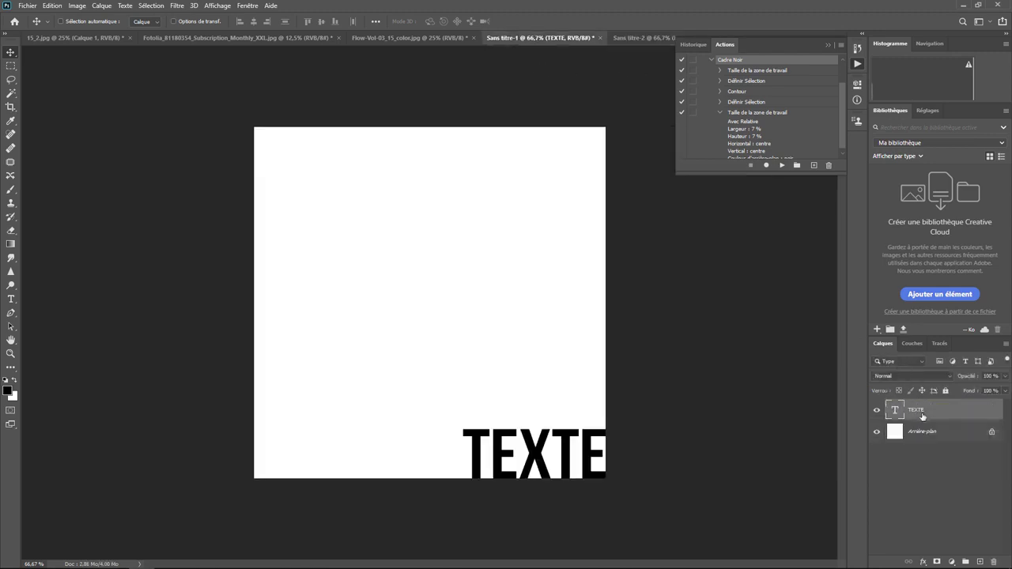
pyautogui.press('Delete')
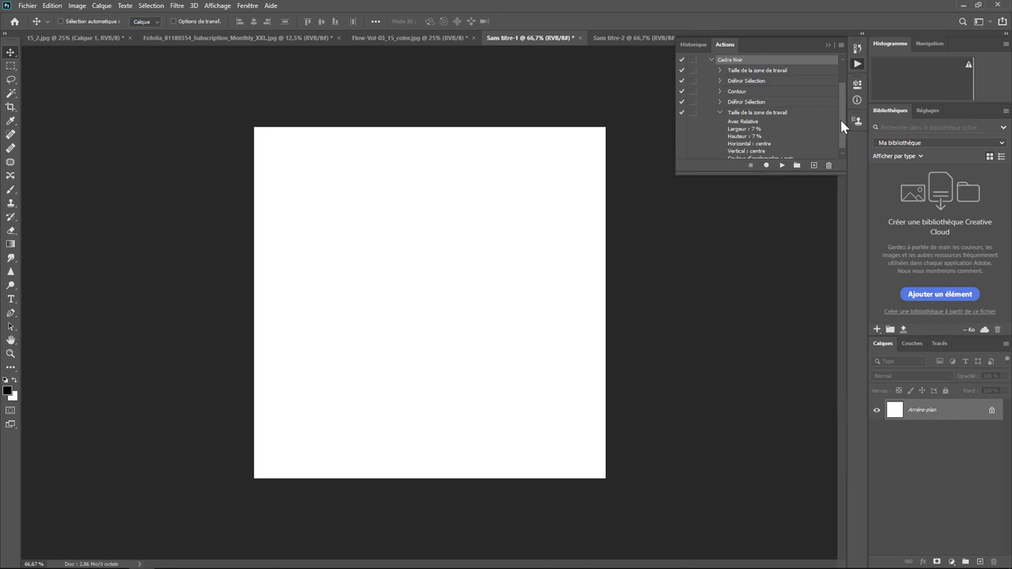
# - Start recording a new action named Texte in the OuiOuiPhoto set, with colour Rouge and function key Contrôle+F3
pyautogui.moveTo(840, 120); pyautogui.dragTo(841, 95)
pyautogui.click(735, 81)
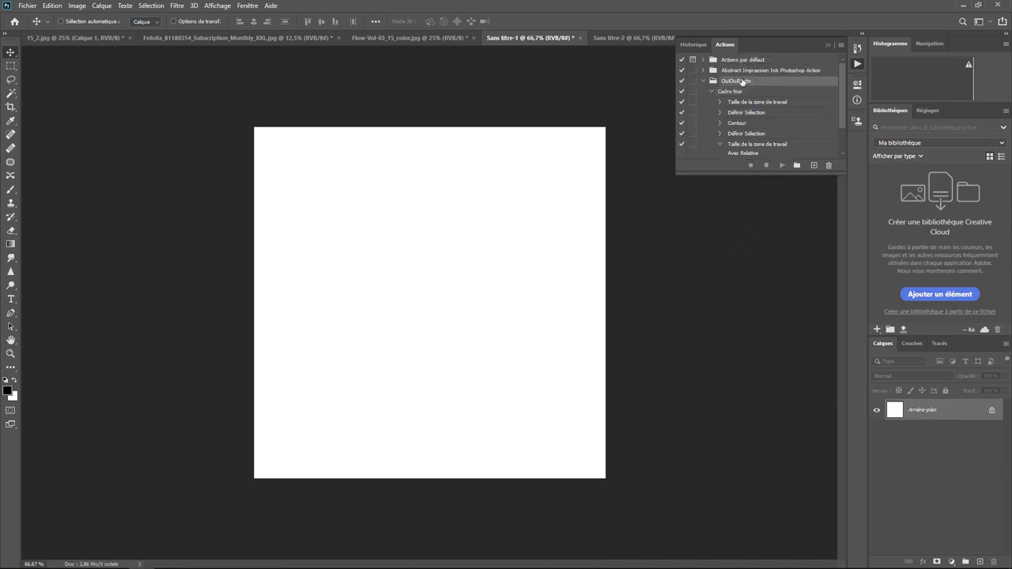
pyautogui.click(813, 166)
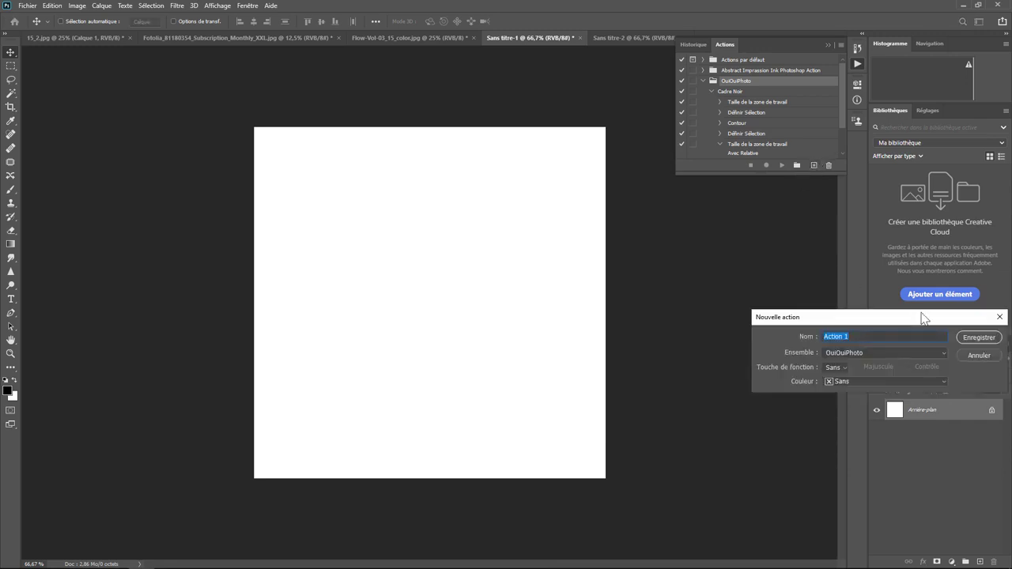
pyautogui.write('Texte')
pyautogui.click(862, 379)
pyautogui.click(853, 419)
pyautogui.click(844, 368)
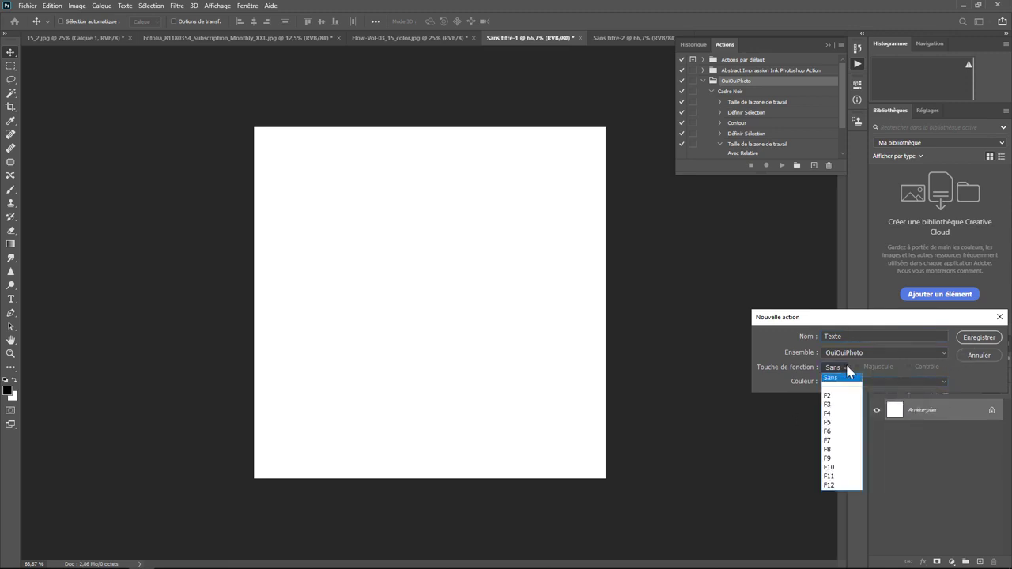
pyautogui.click(832, 404)
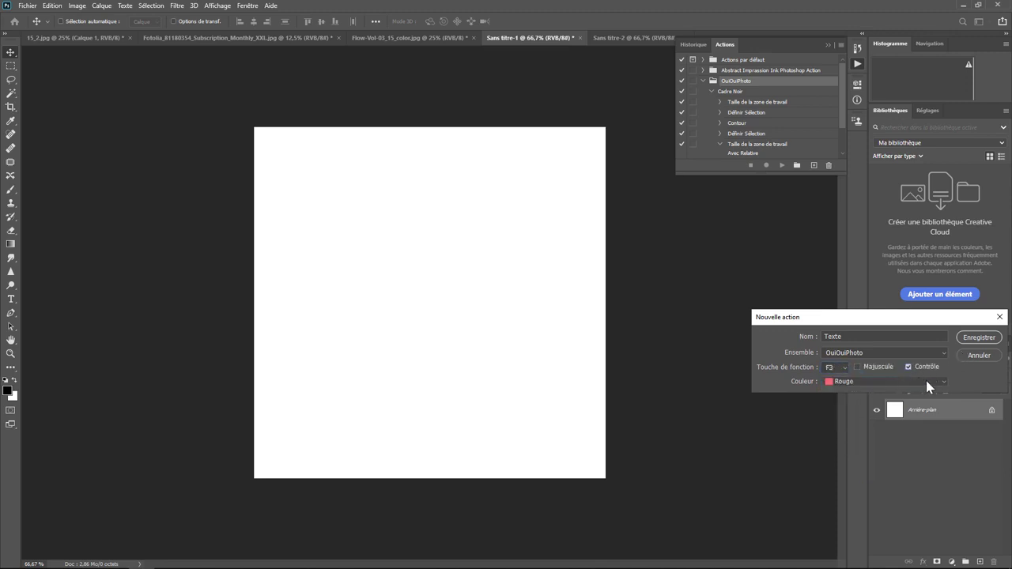
pyautogui.click(978, 337)
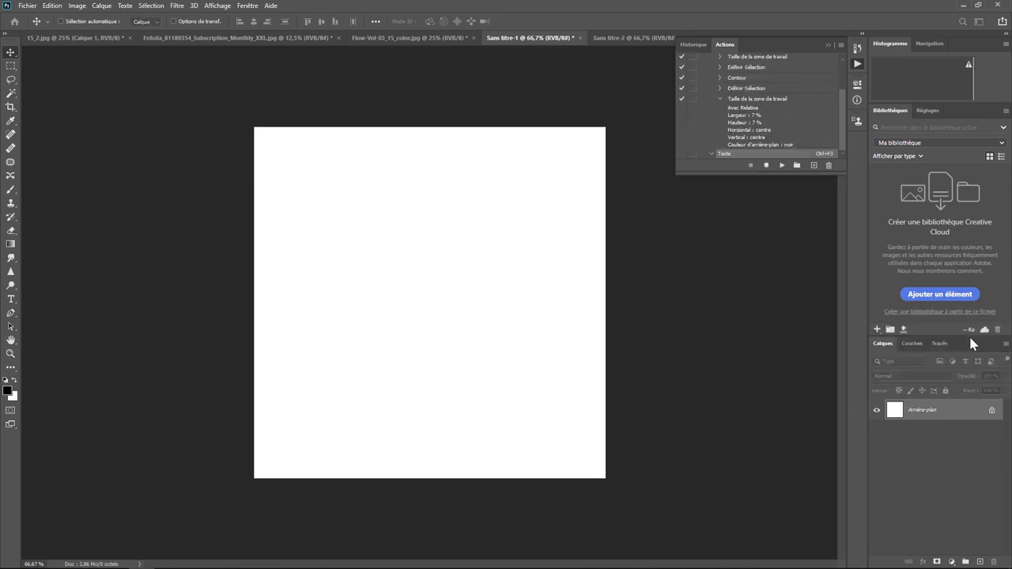
# - Add the point text TEXTE in the upper middle of the square canvas and commit it
pyautogui.click(12, 299)
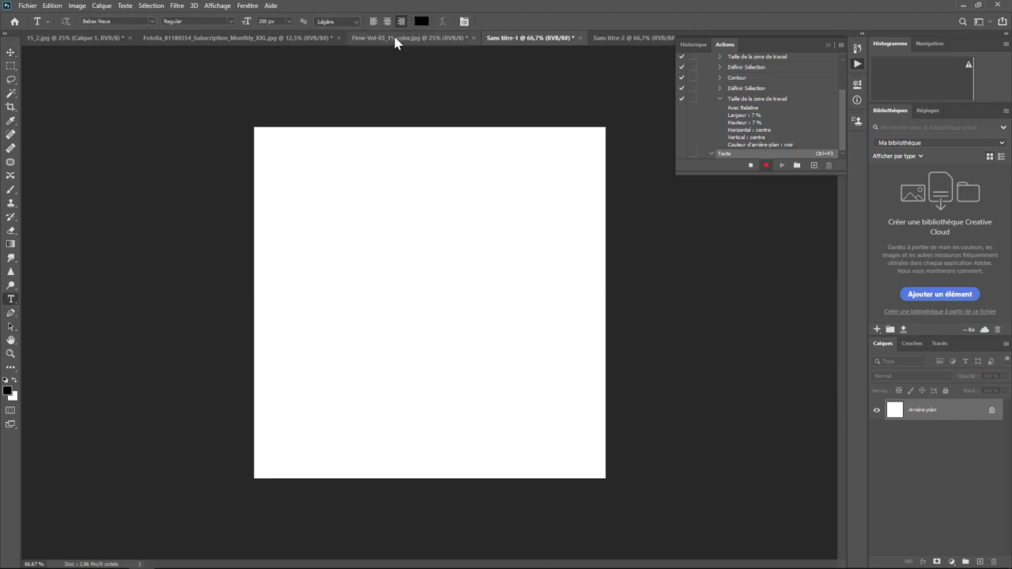
pyautogui.click(504, 284)
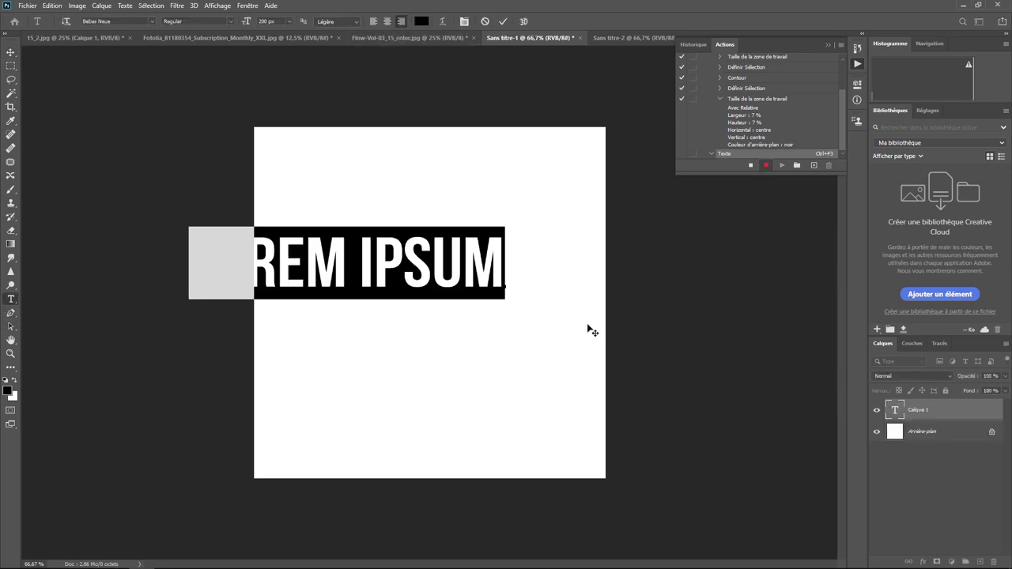
pyautogui.write('TEXTE')
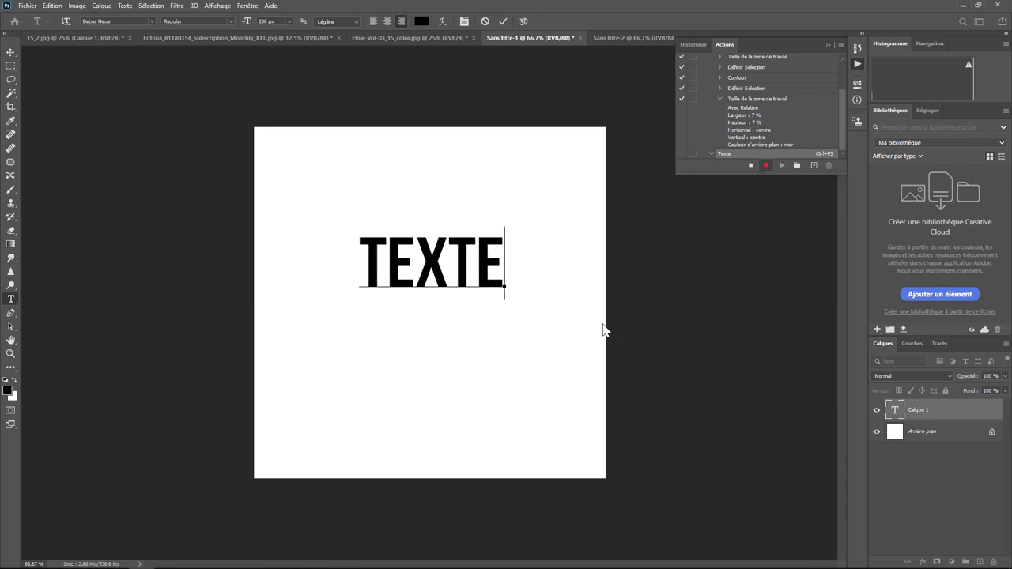
pyautogui.click(11, 52)
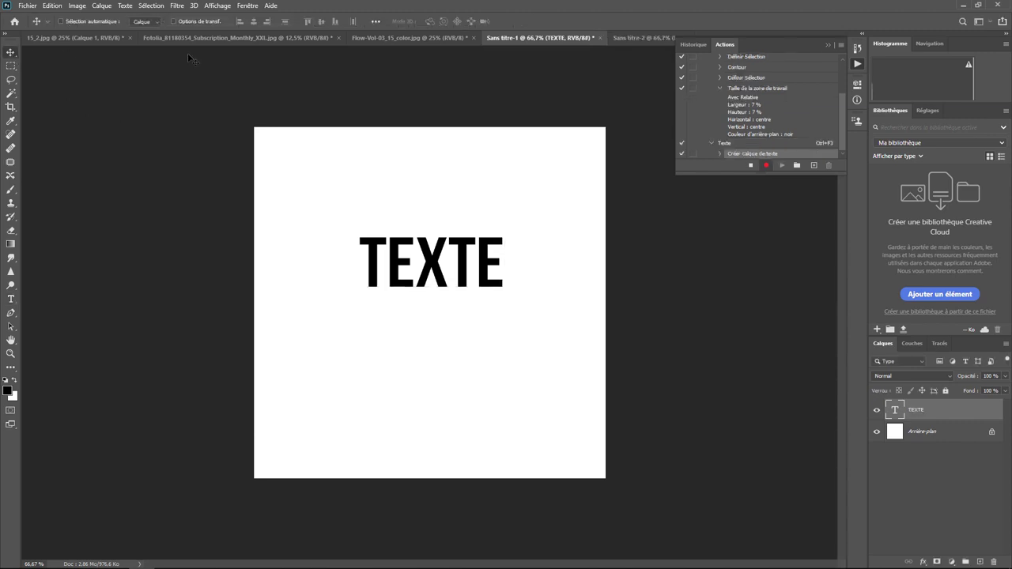
# - Align the TEXTE layer to the right and bottom edges of the Arrière-plan layer, and stop recording the action
pyautogui.click(101, 5)
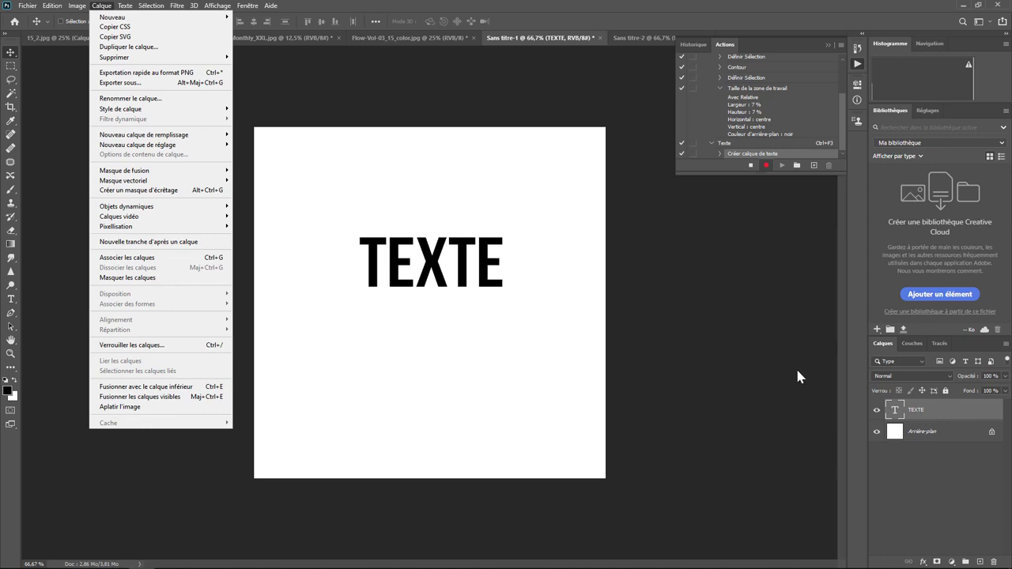
pyautogui.click(947, 435)
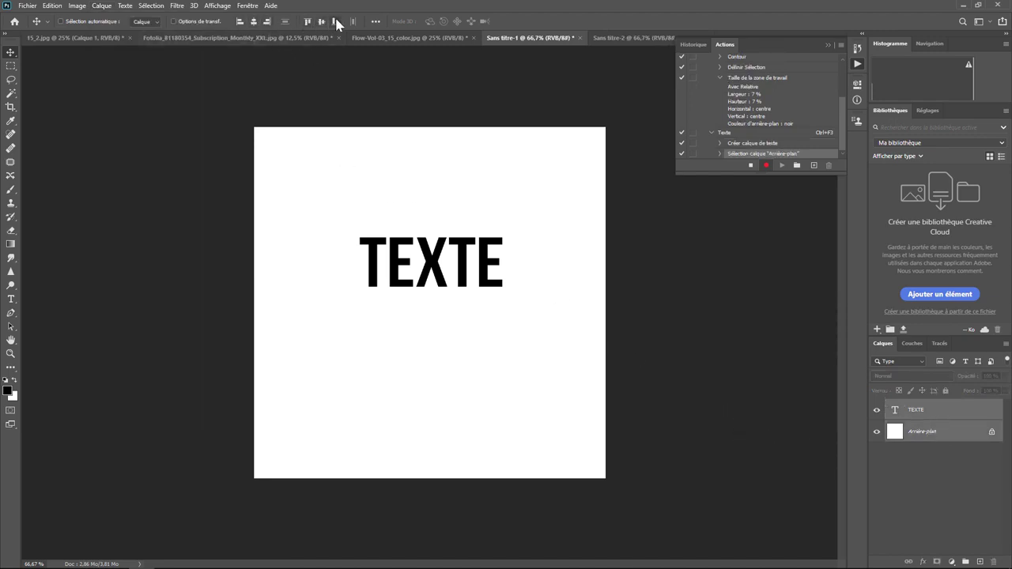
pyautogui.click(268, 22)
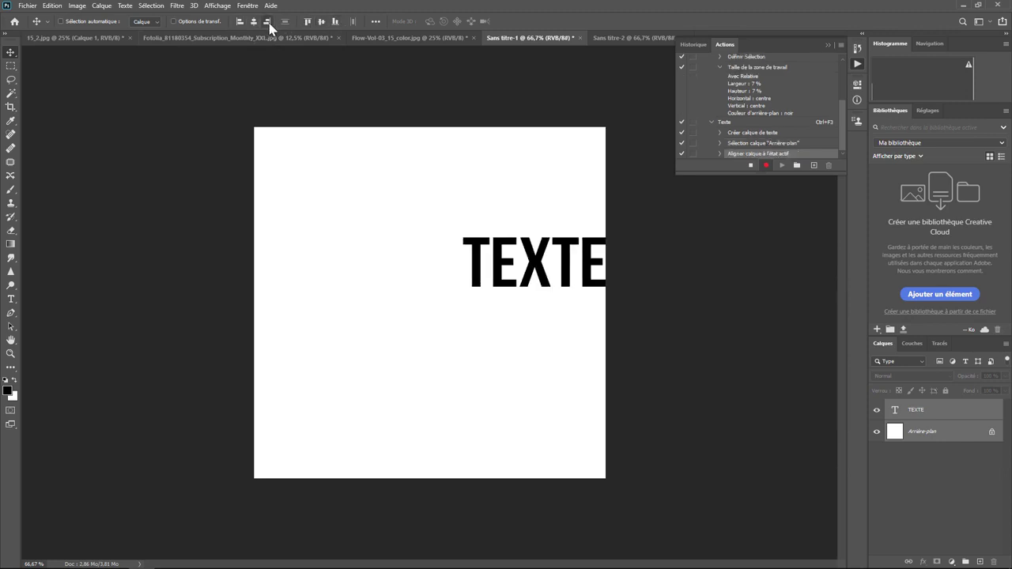
pyautogui.click(334, 22)
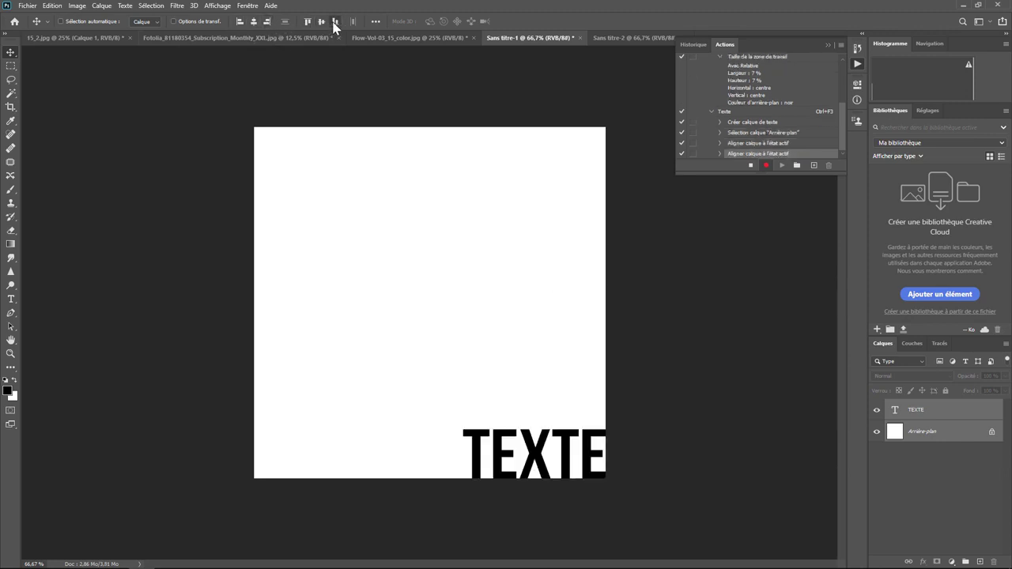
pyautogui.click(750, 167)
# - Play the Texte action on the wide document Sans titre-2
pyautogui.click(623, 39)
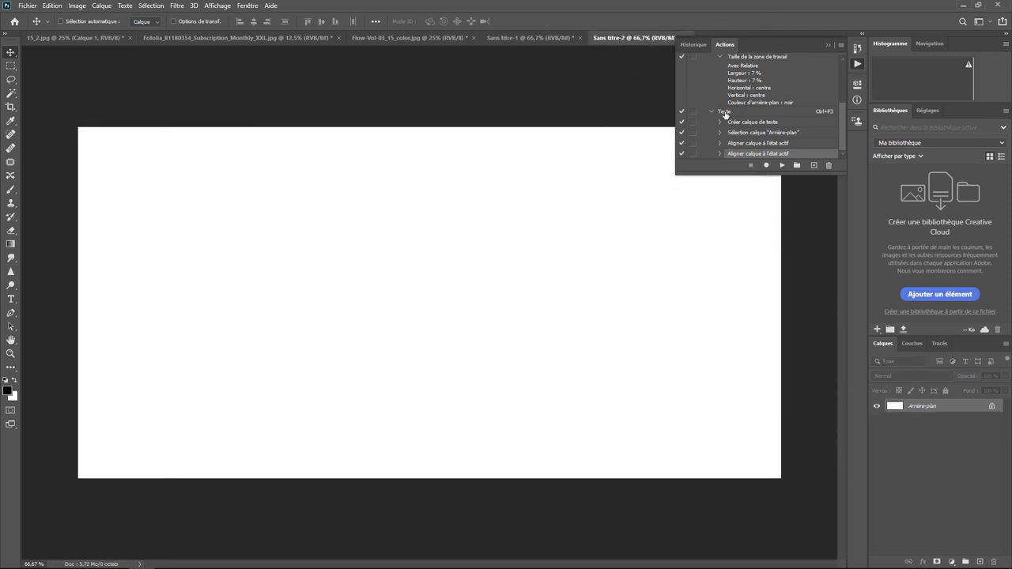
pyautogui.hotkey('ctrl', 'F3')
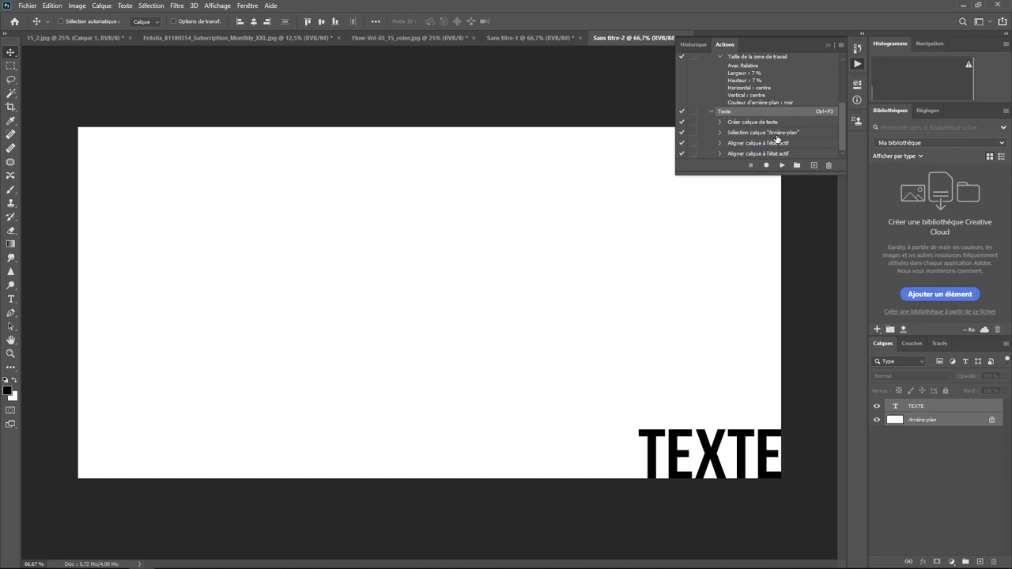
pyautogui.click(151, 6)
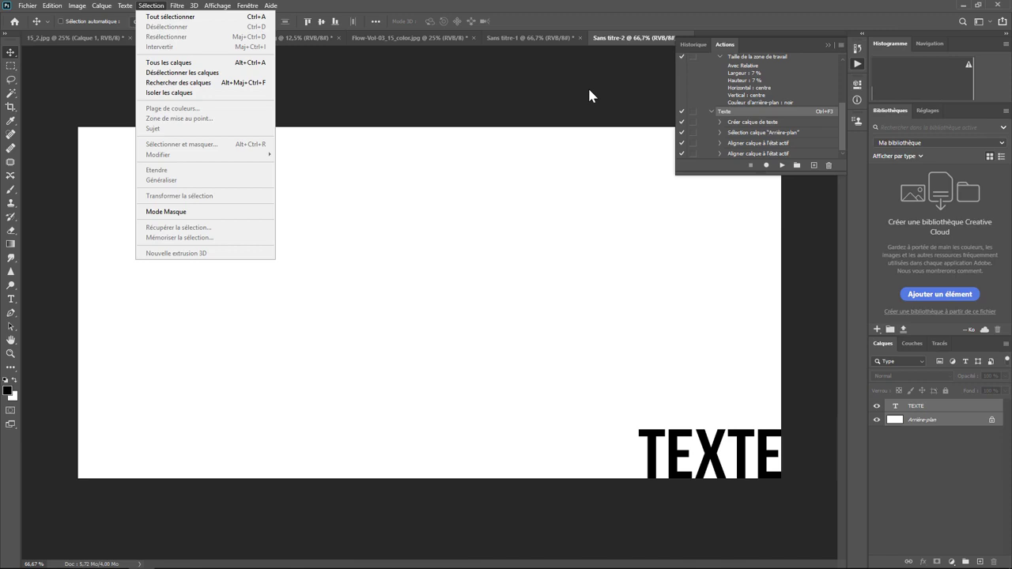
pyautogui.click(589, 95)
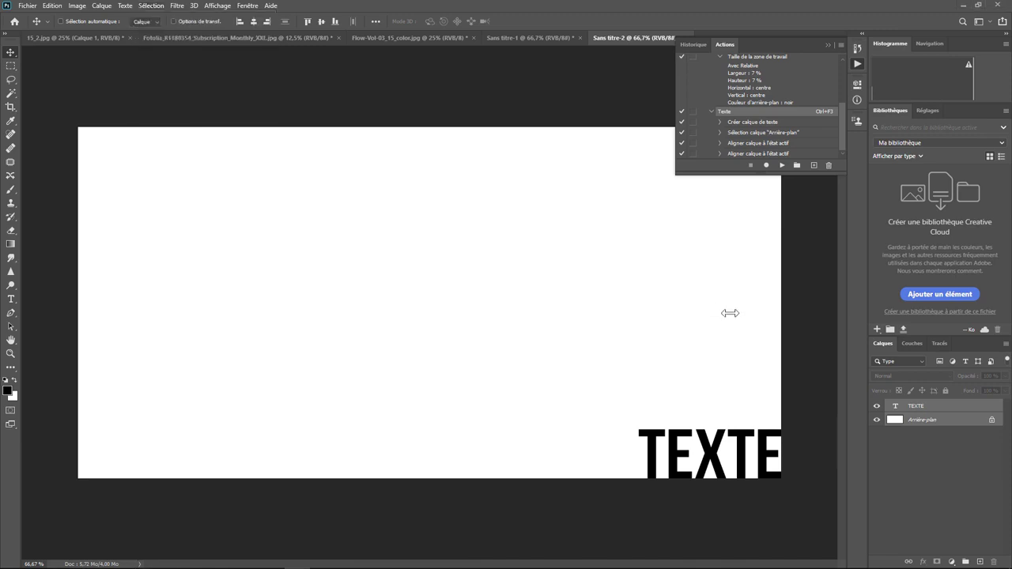